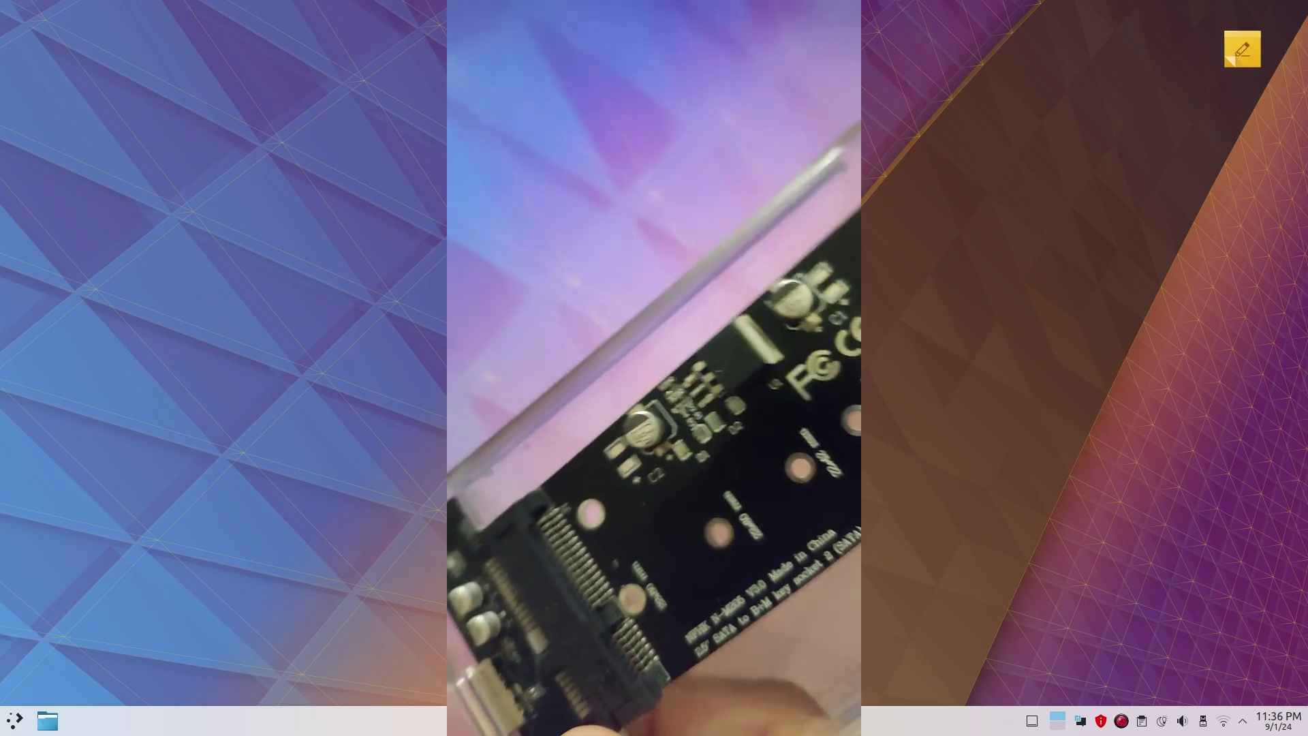
- Launch the Opera browser from the application launcher
right_click(1162, 721)
click(1159, 619)
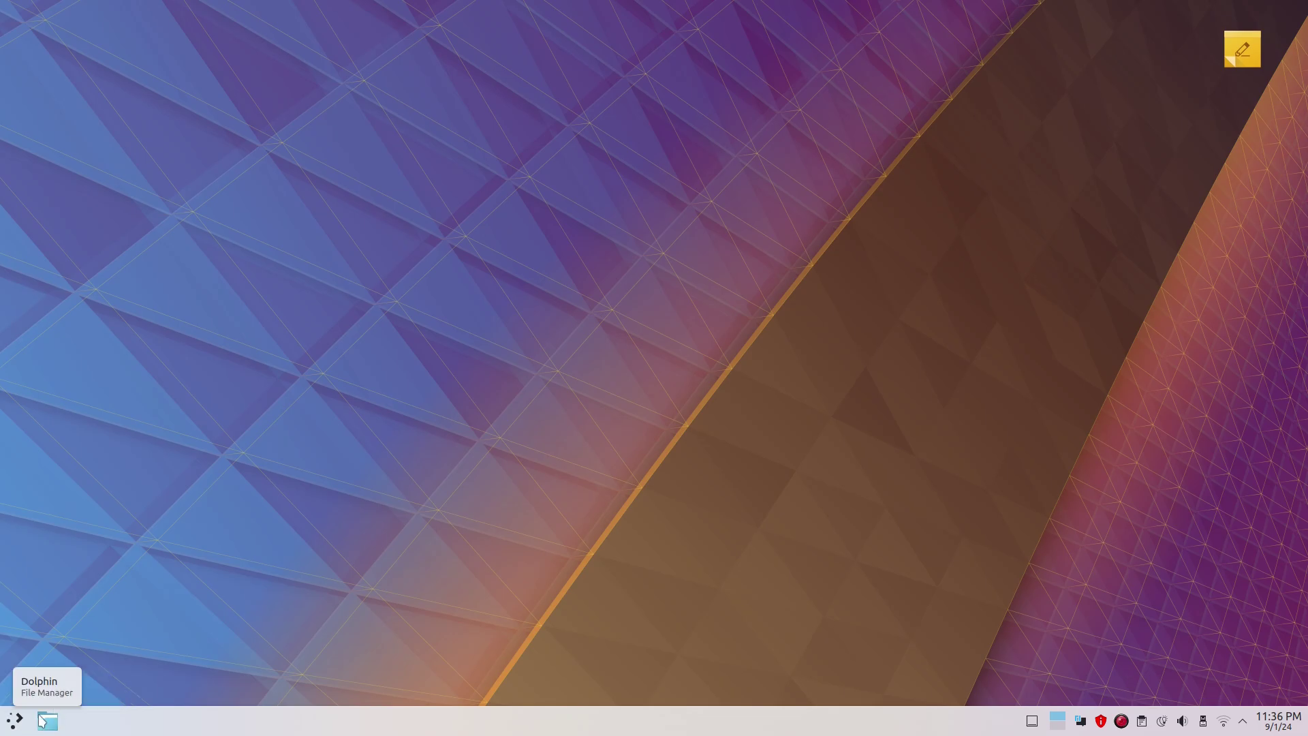
click(24, 727)
click(261, 497)
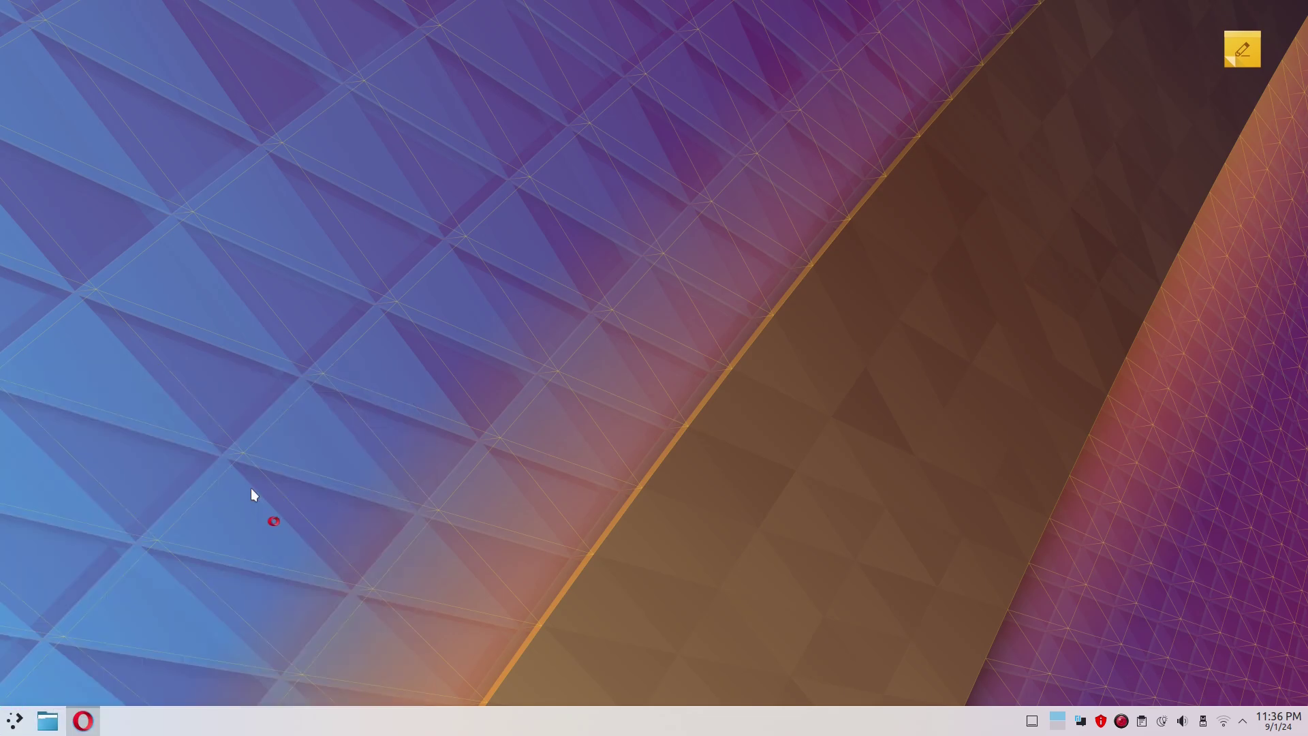
text(w)
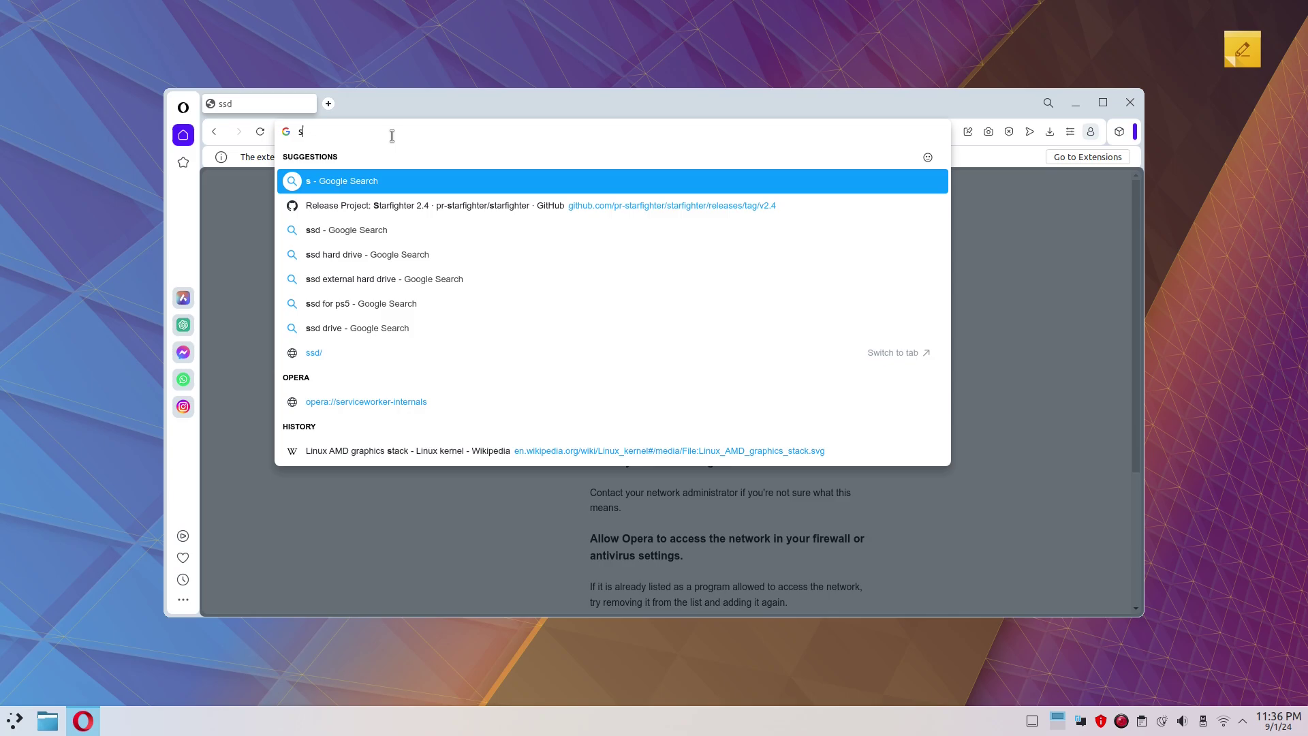
key(ctrl+z)
text(www.google.com)
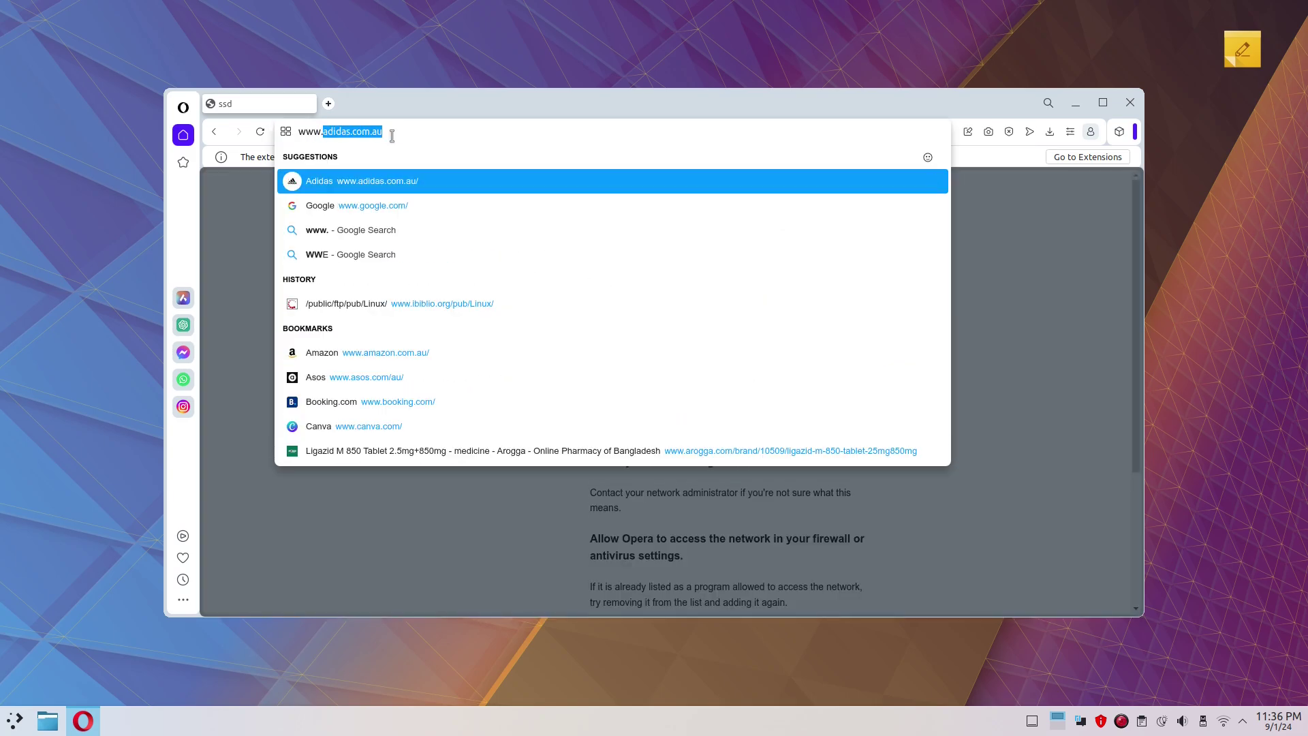
key(Return)
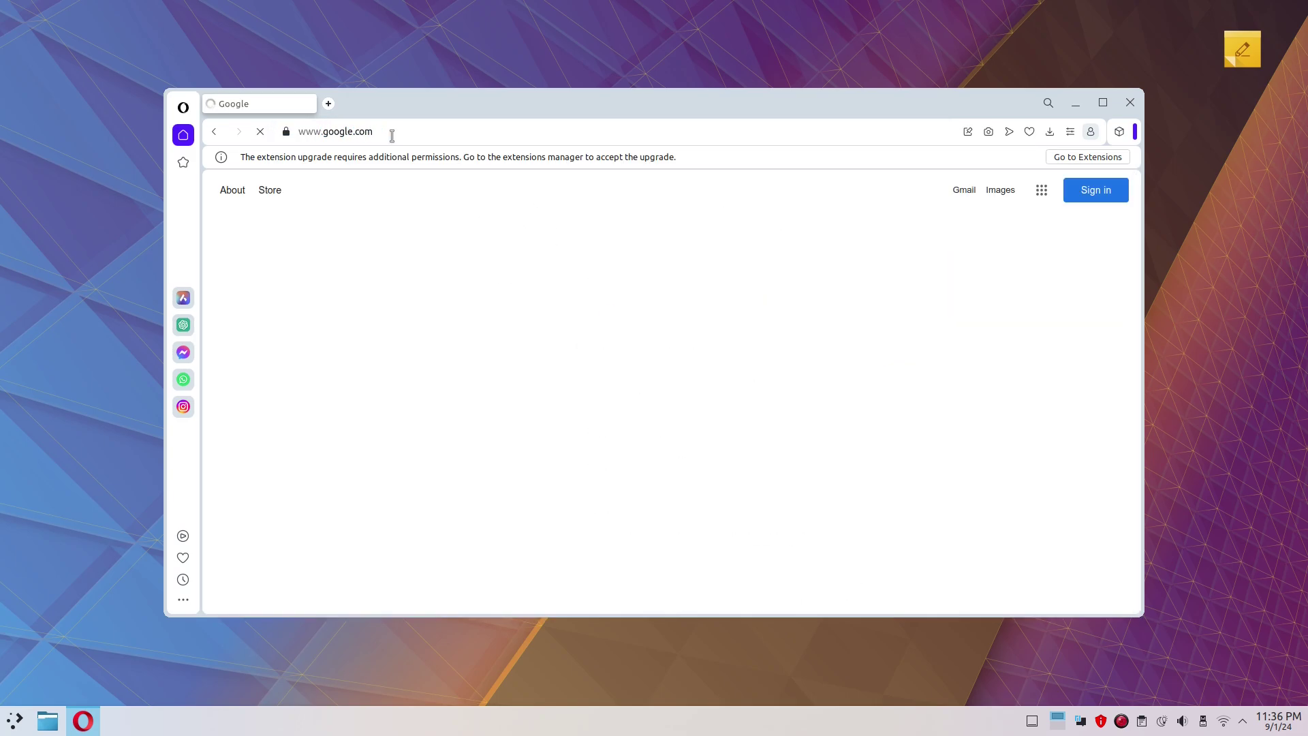
text(ssd)
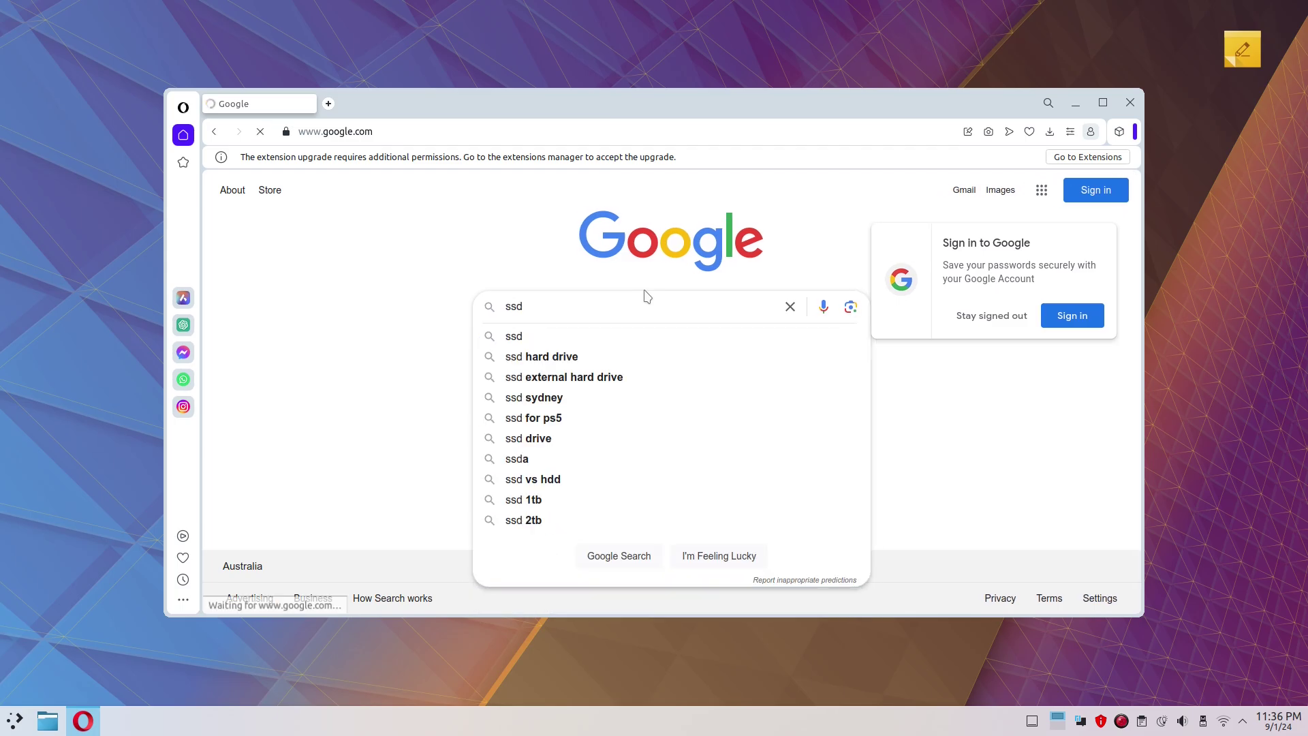
key(Return)
click(1104, 103)
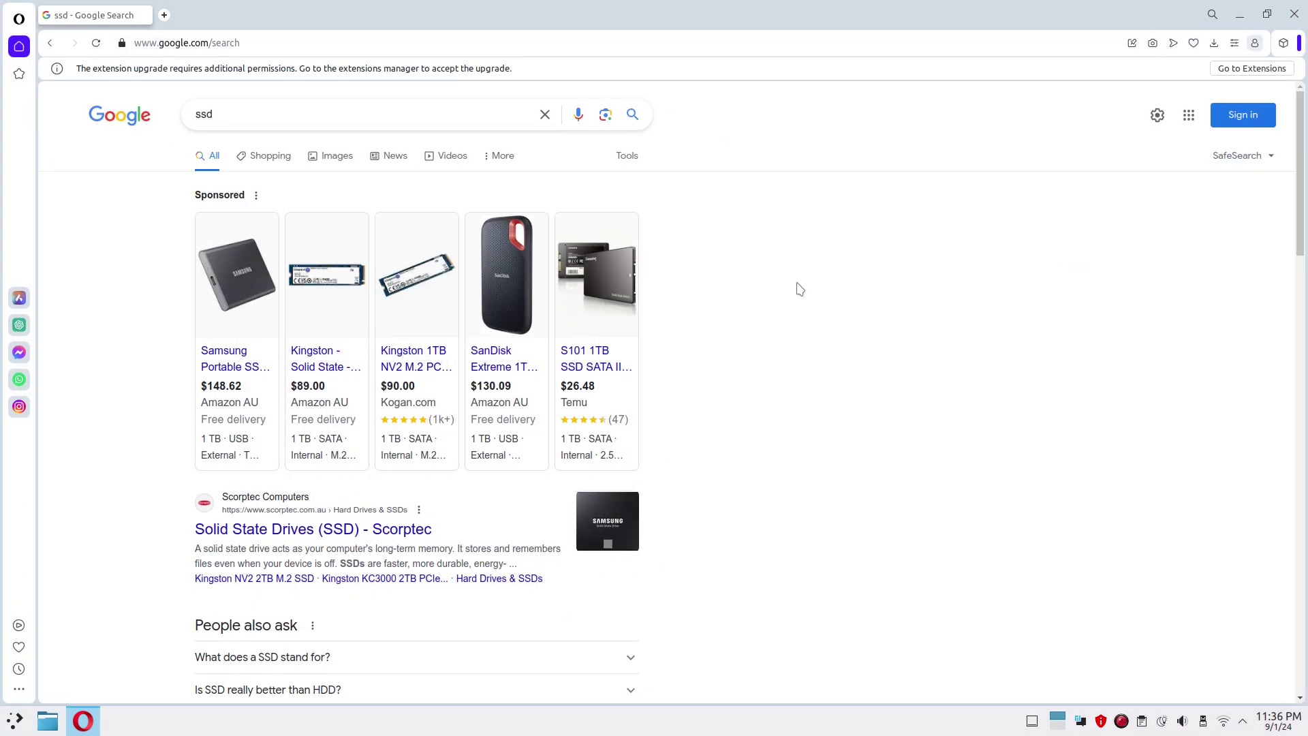
- Switch to Shopping results for ssd and open the Crucial P3 Plus SSD card
click(273, 156)
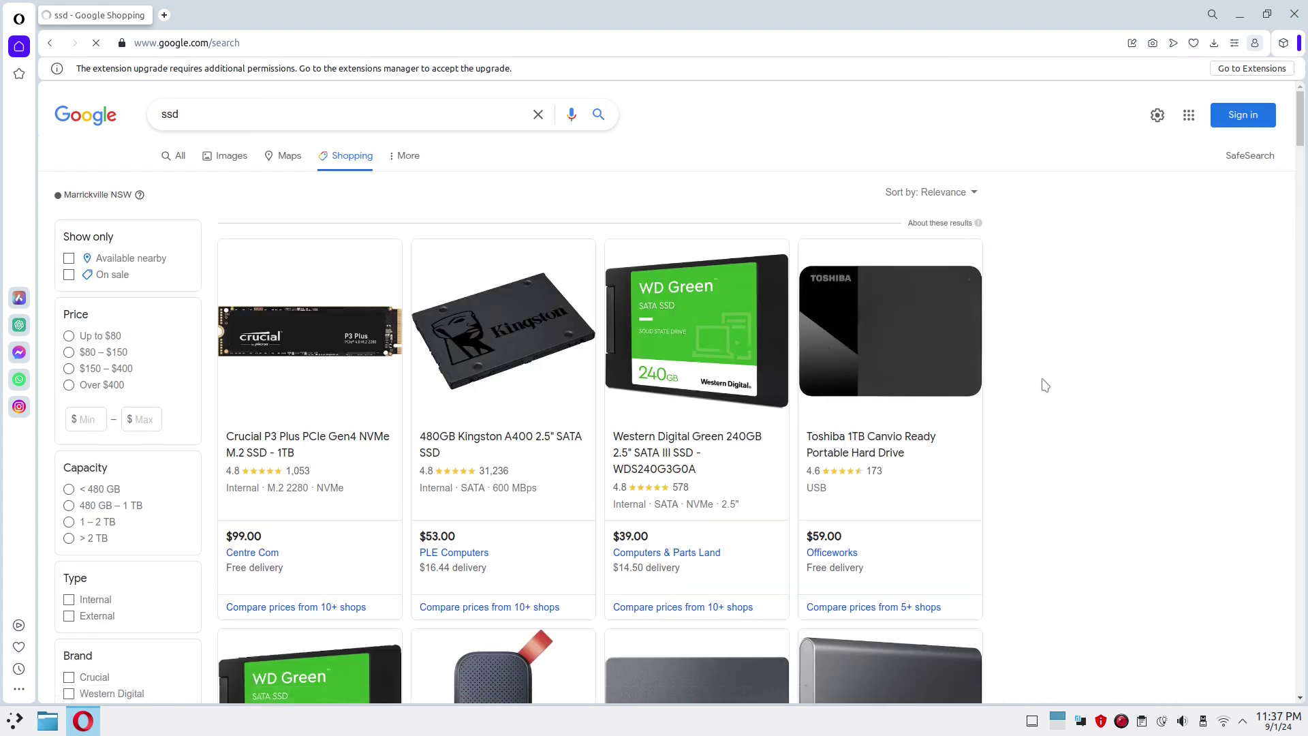
scroll(1039, 379, down, 5)
scroll(1043, 385, up, 5)
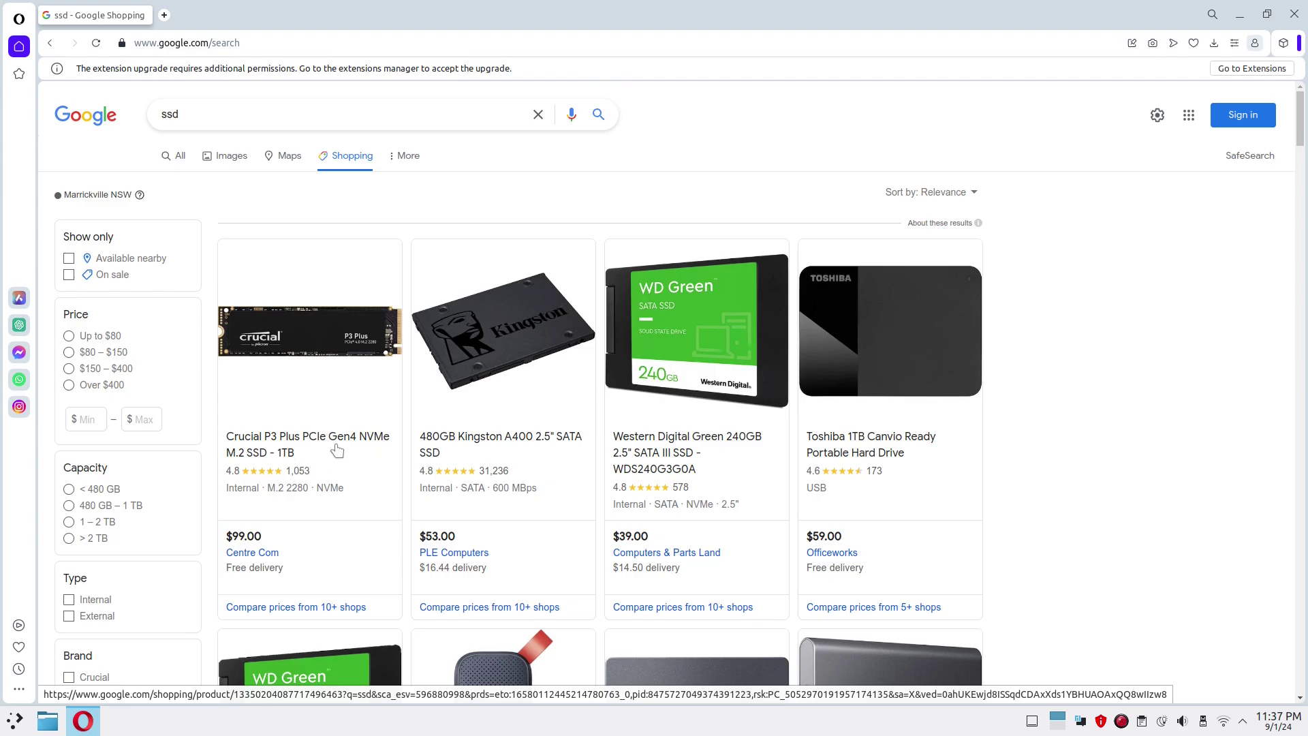
click(382, 455)
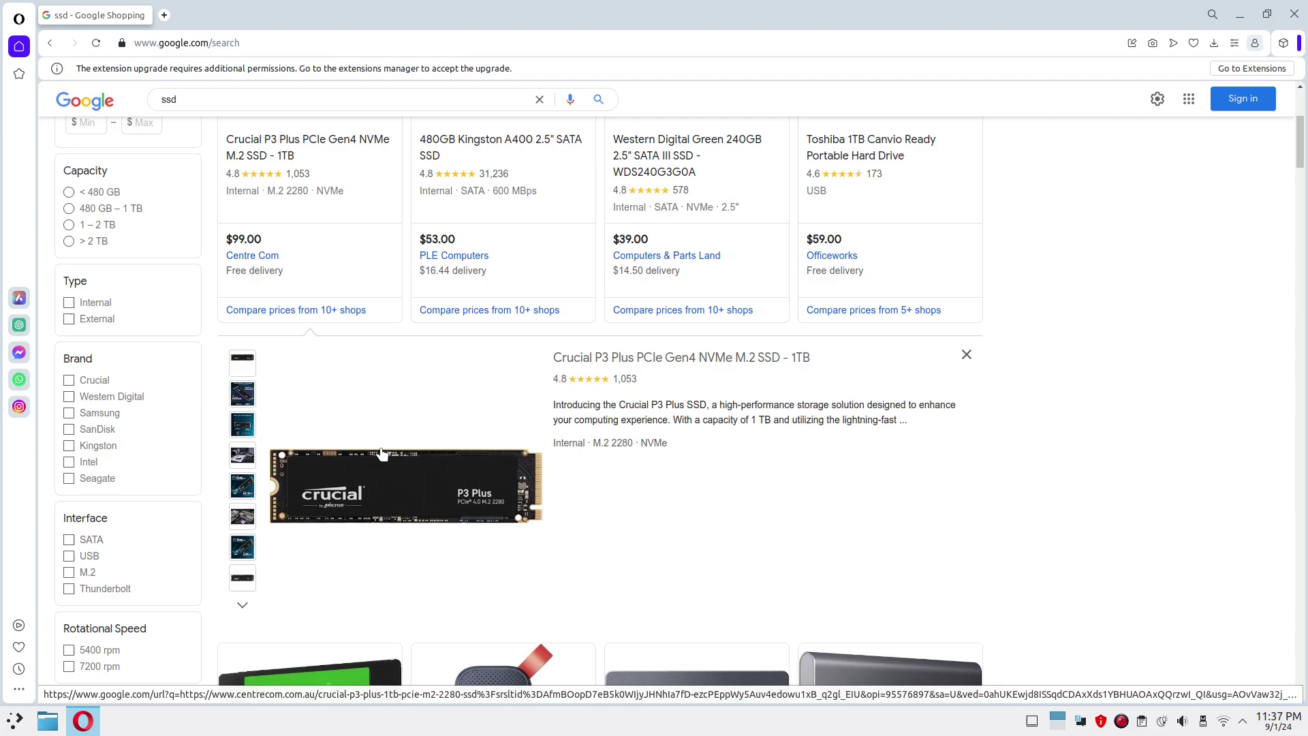
- Expand the 480GB Kingston A400 2.5" SATA SSD details to see its seller offers
scroll(766, 416, up, 4)
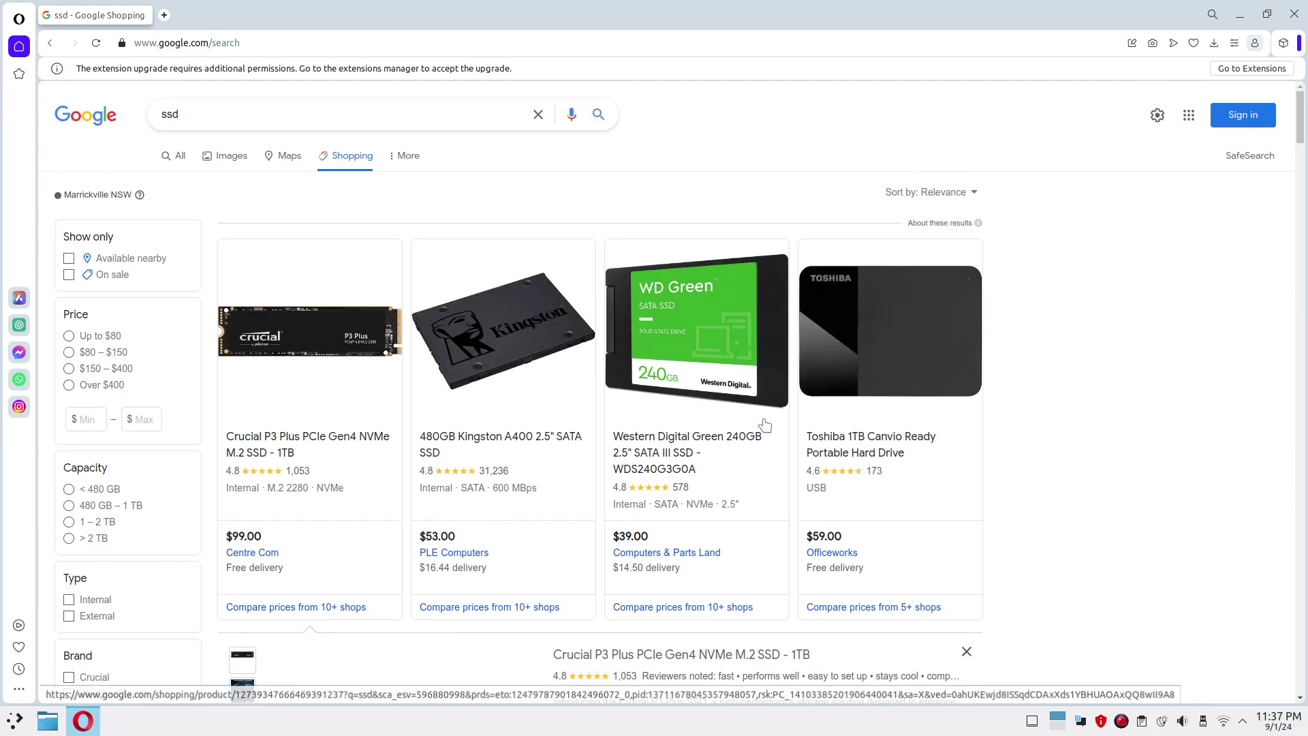
scroll(592, 477, down, 5)
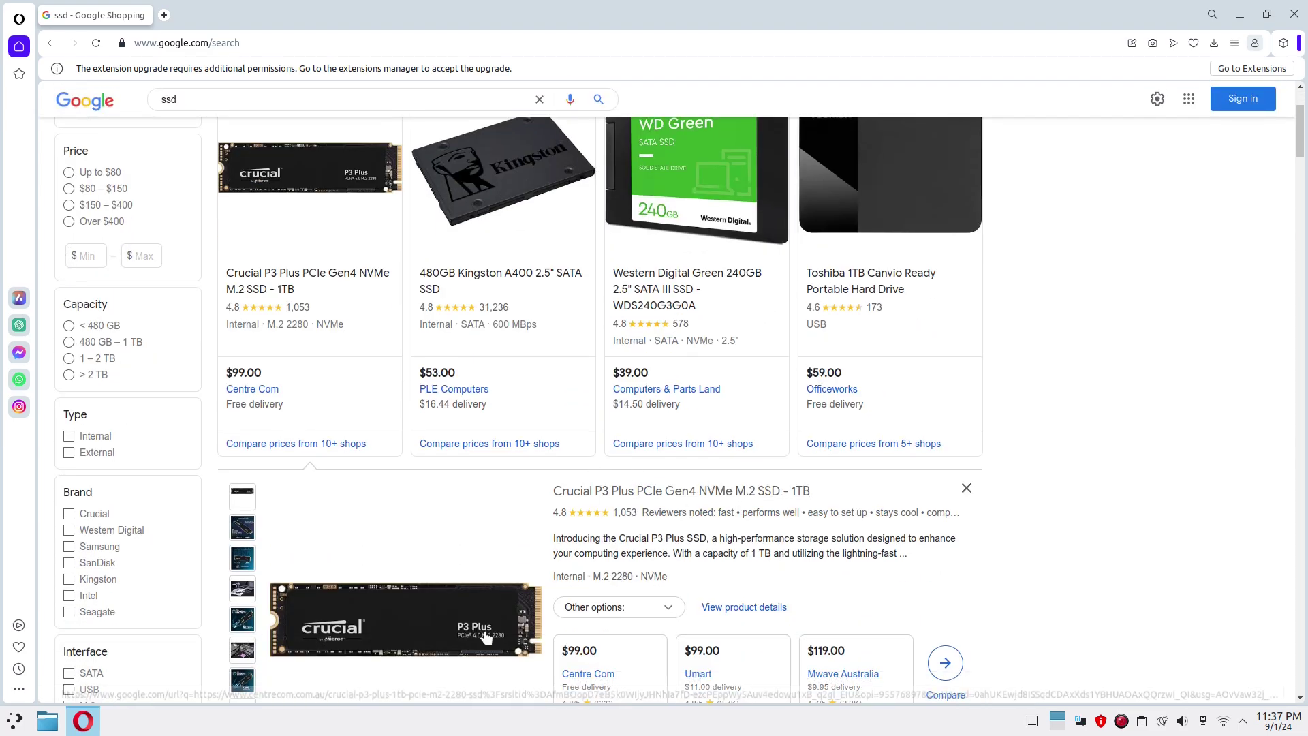
scroll(536, 400, up, 5)
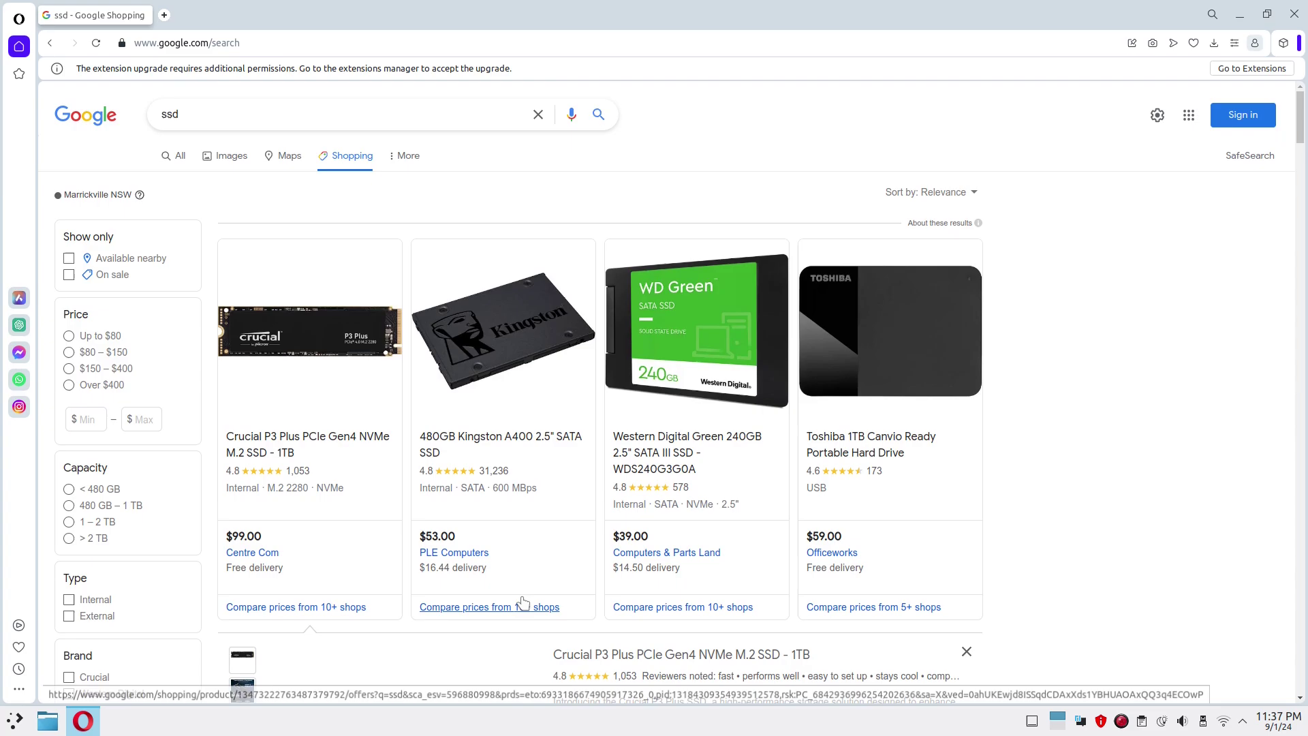
click(566, 409)
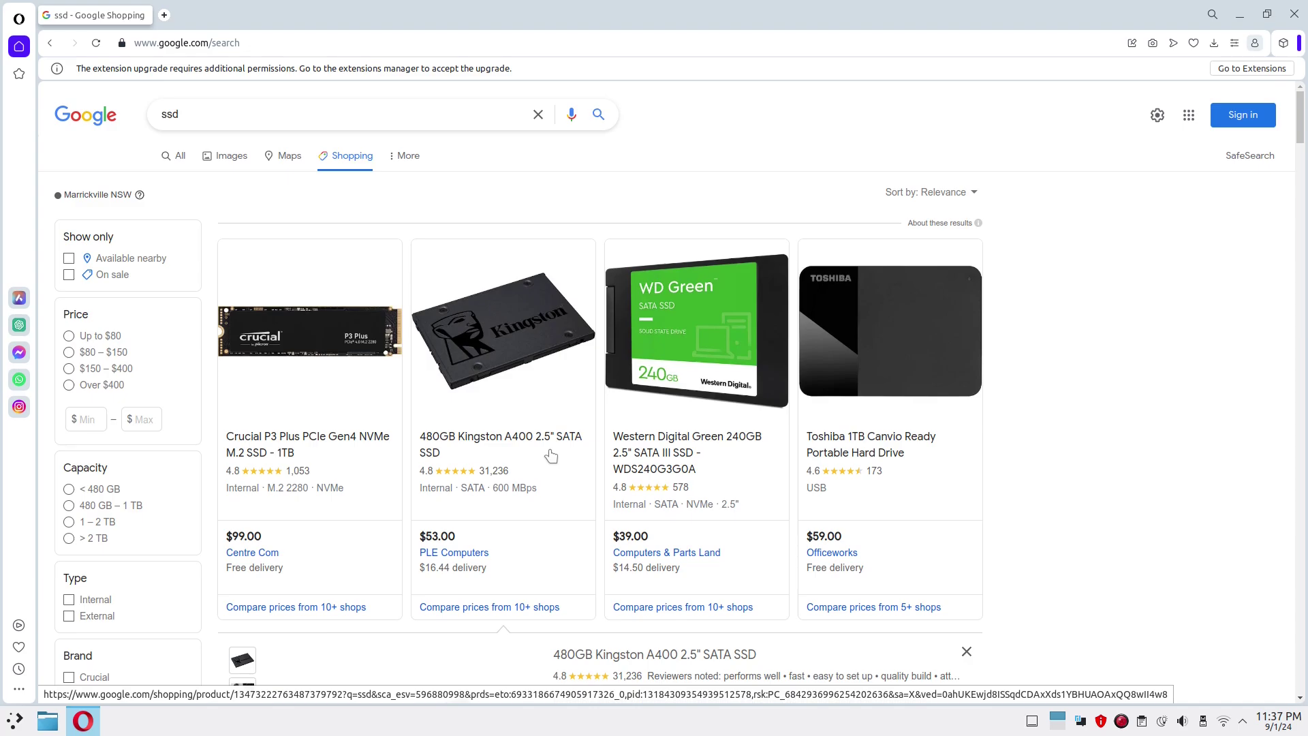
scroll(551, 455, down, 10)
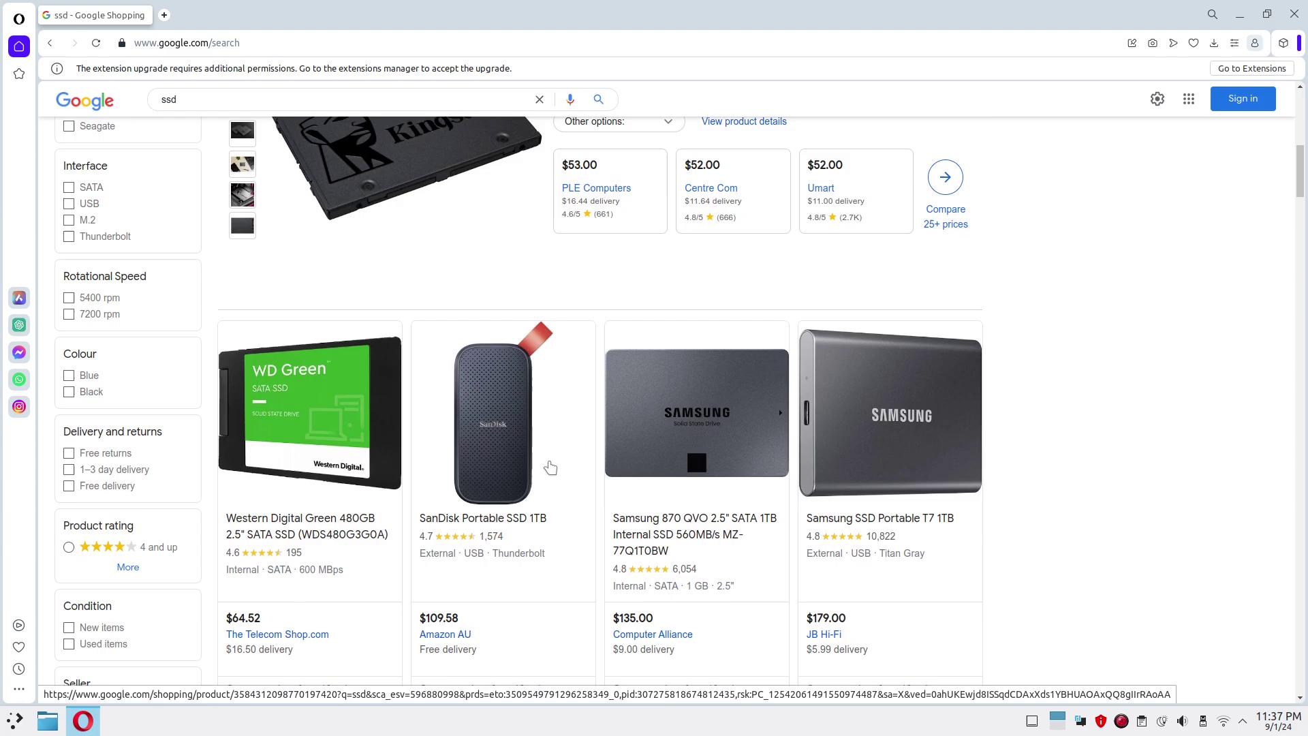
scroll(492, 442, up, 10)
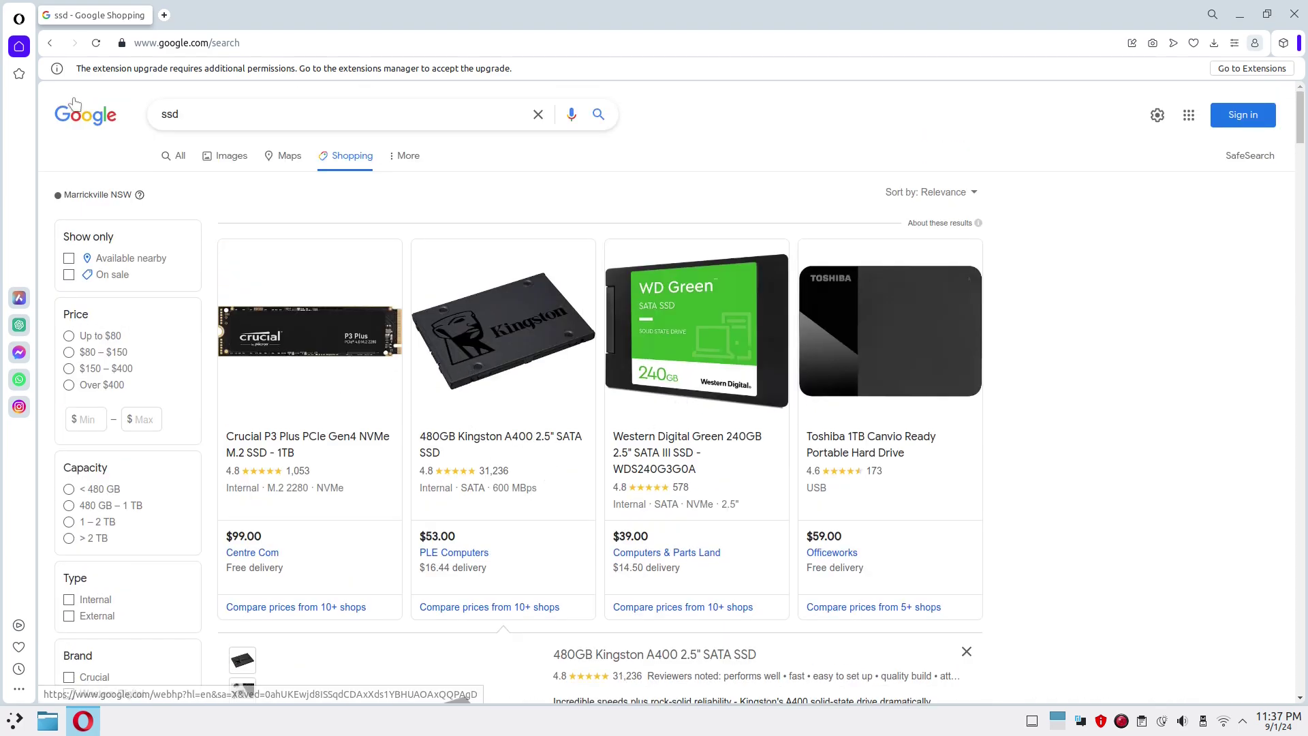
- Return to the All results and open the sponsored Kingston NV2 1TB SSD on Amazon
click(50, 44)
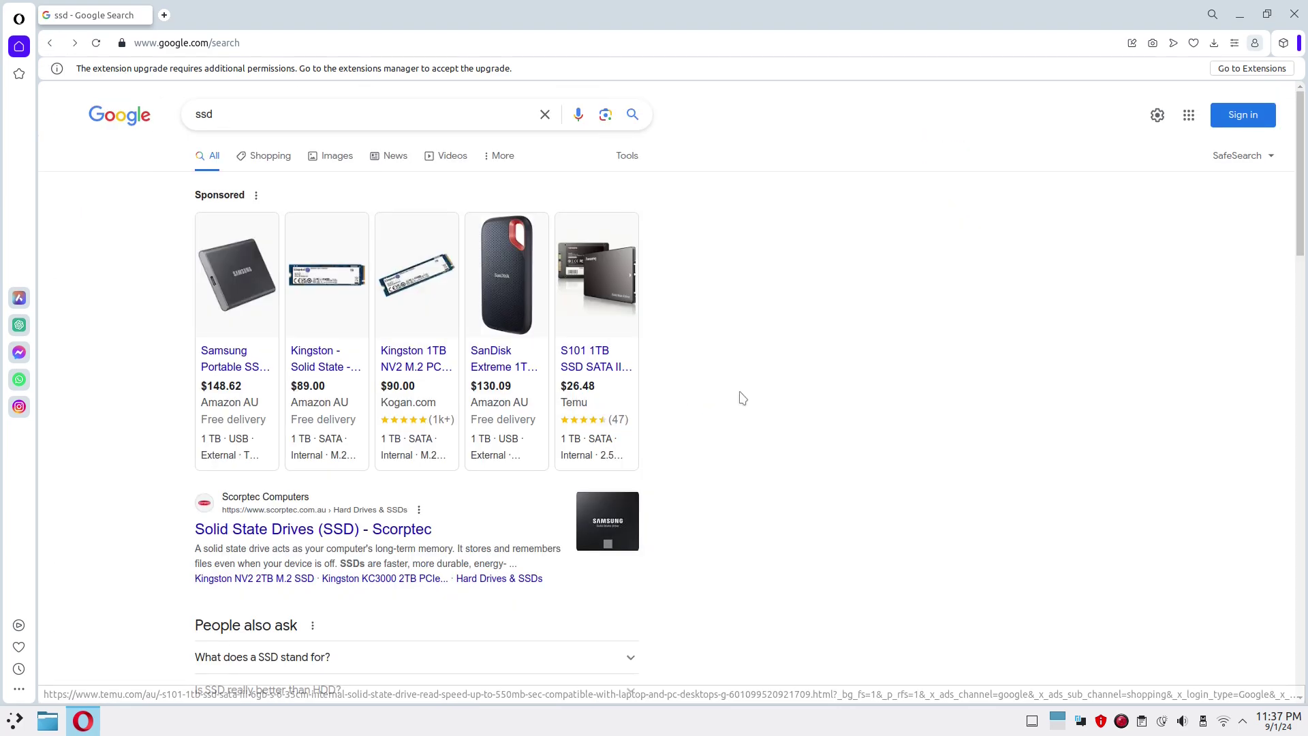
click(321, 355)
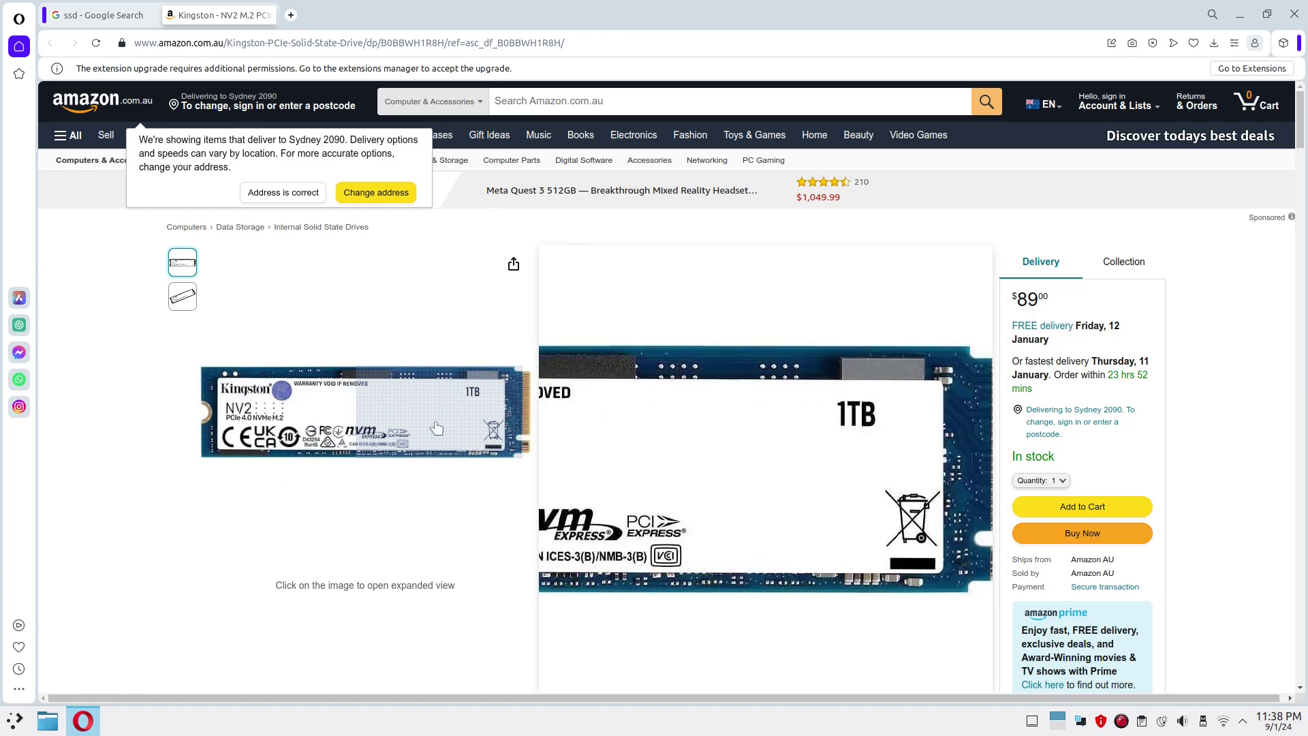
- Search the launcher for 'disk' and launch the Disks utility
key(super)
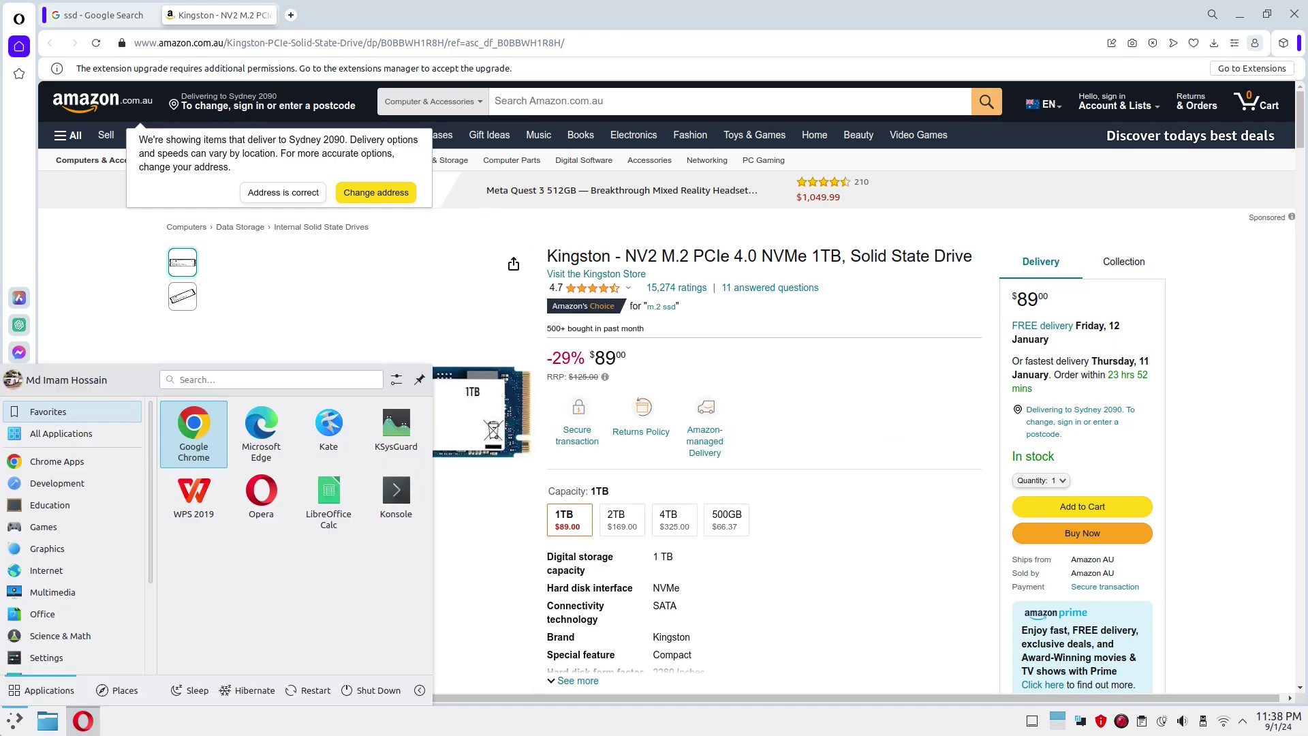
key(Escape)
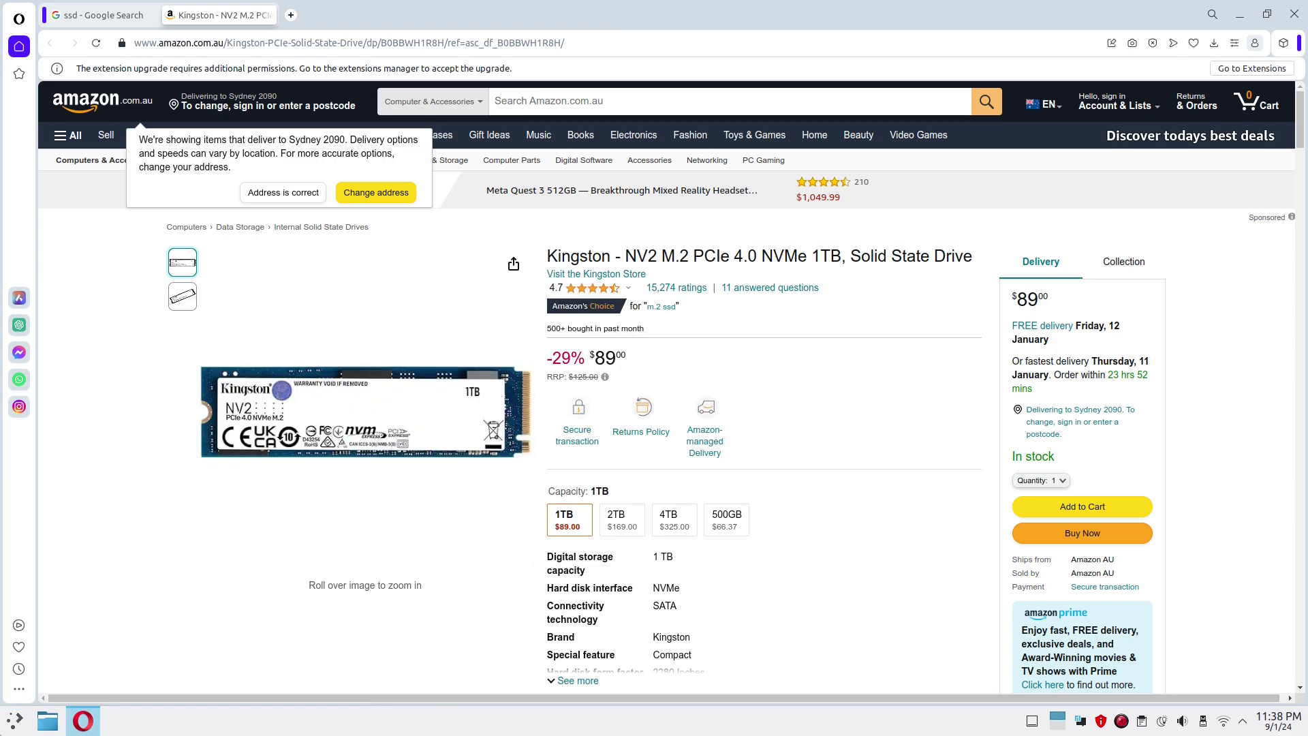
click(3, 729)
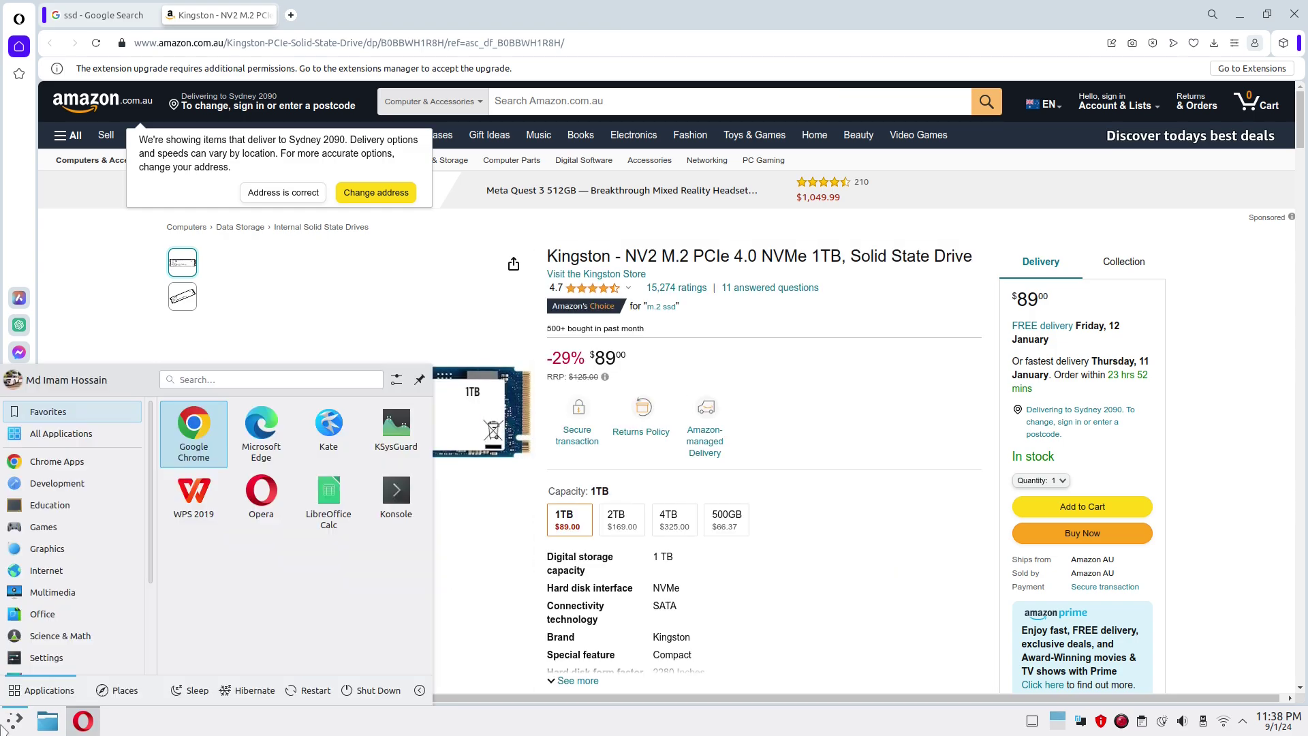
text(disk)
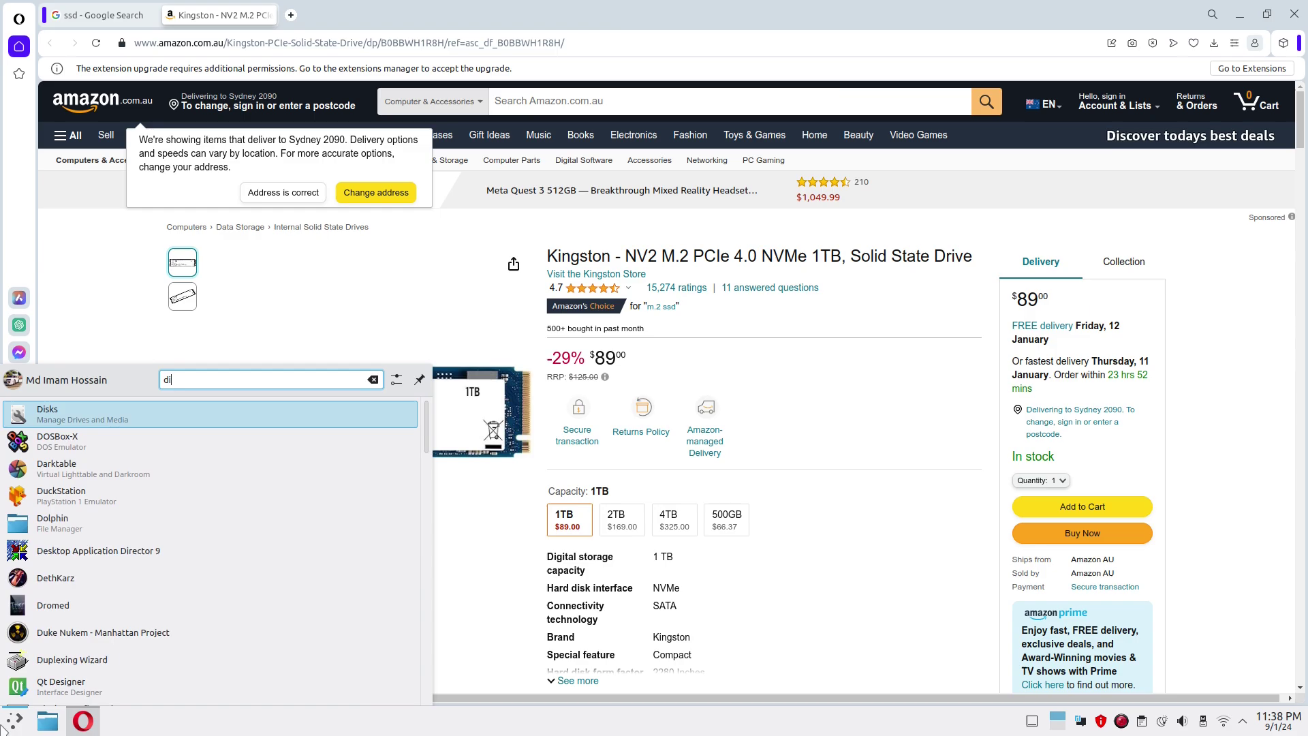
click(253, 417)
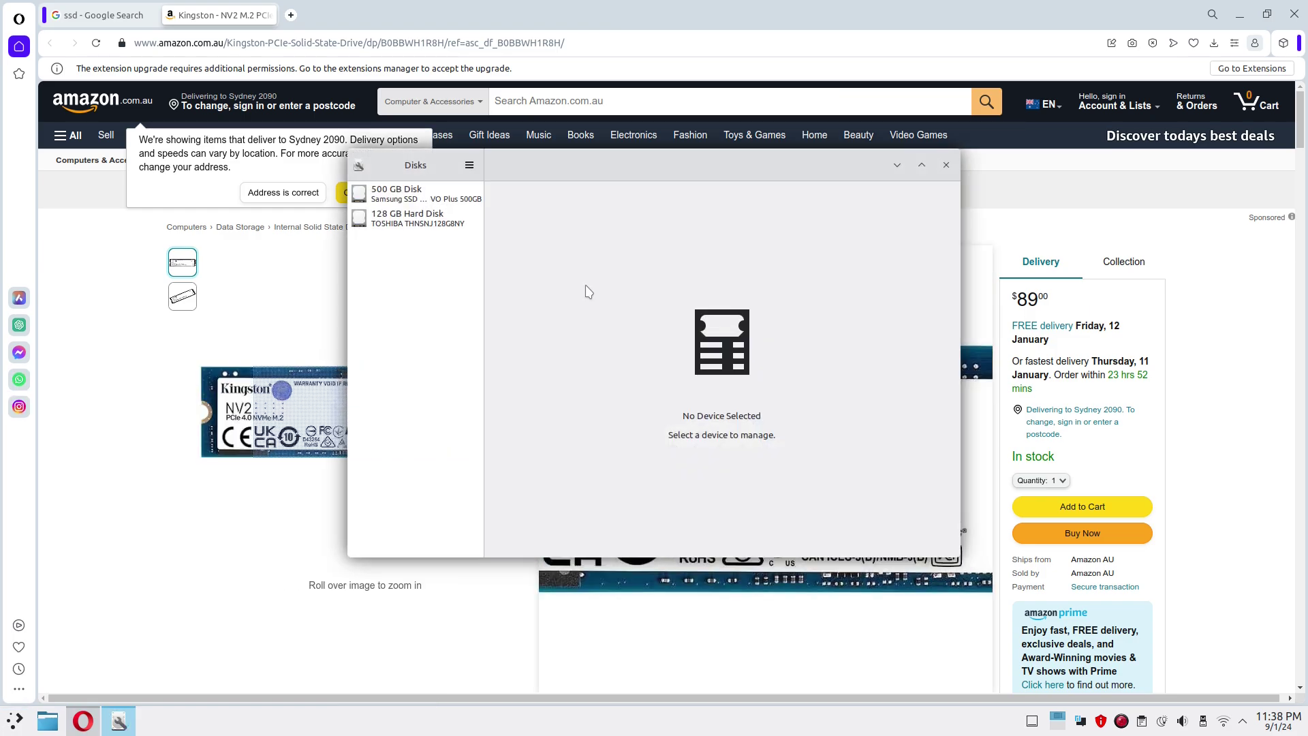
- Start Add/Remove Software from the launcher's System category
click(13, 720)
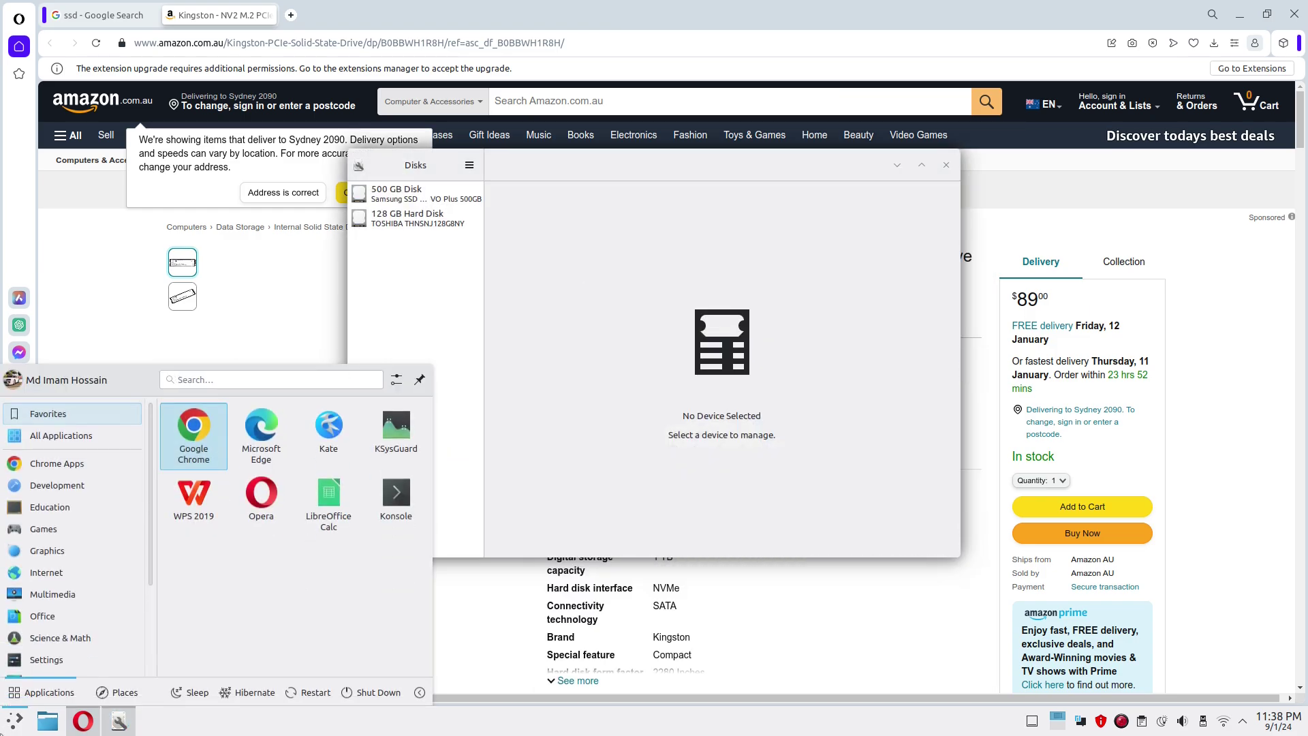
scroll(75, 545, down, 2)
click(73, 571)
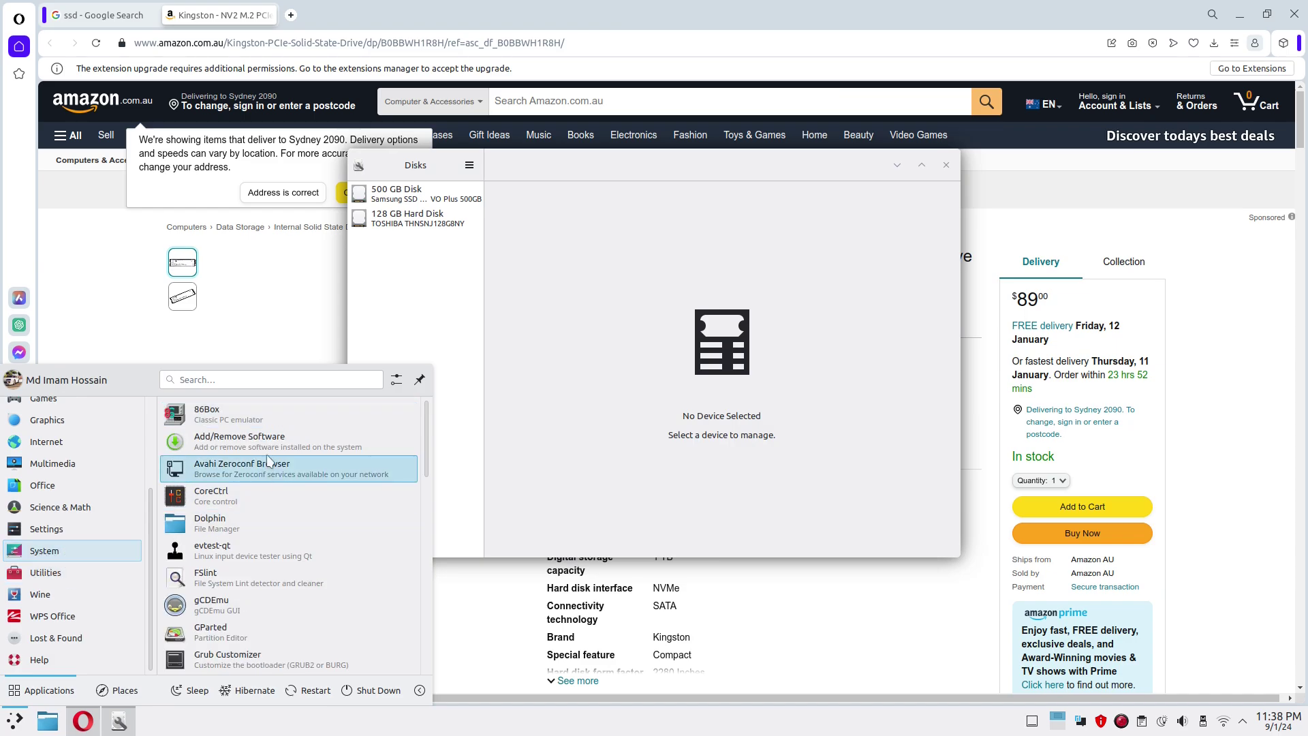
click(272, 441)
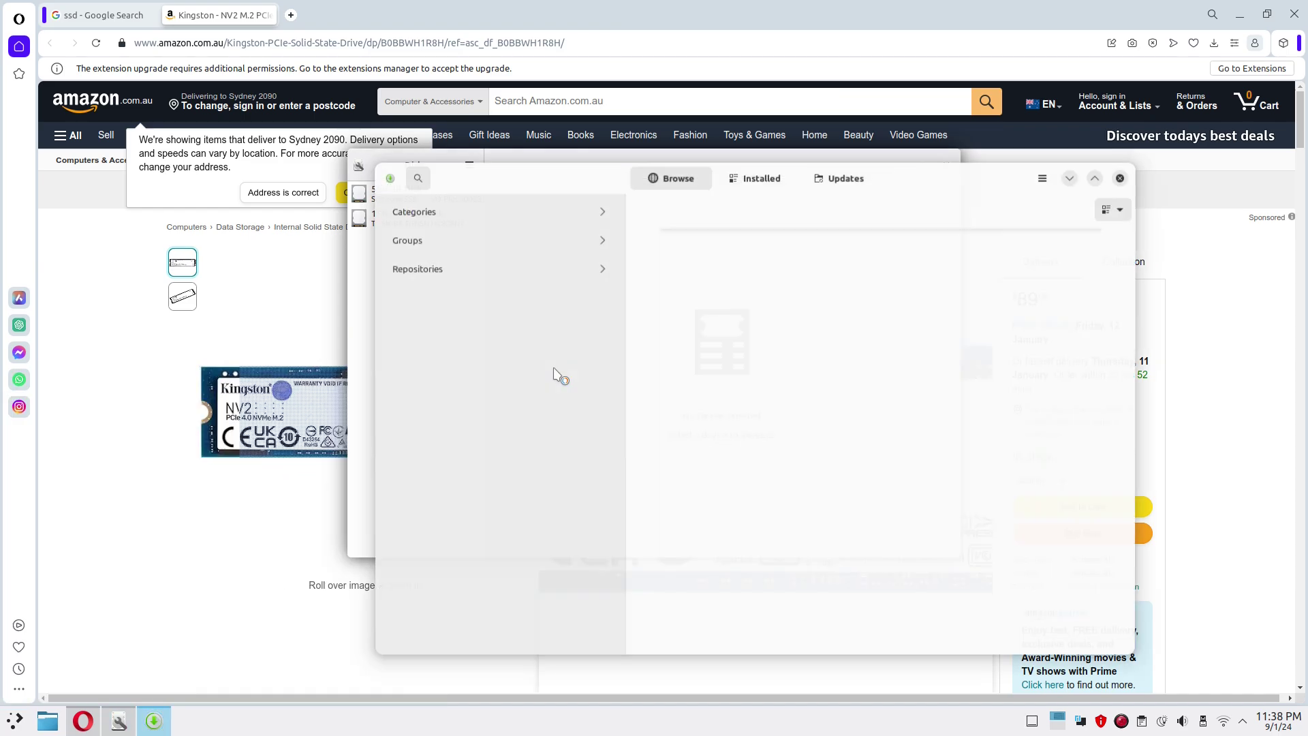
- Quit Opera along with its open tabs and move the software centre aside
click(1294, 14)
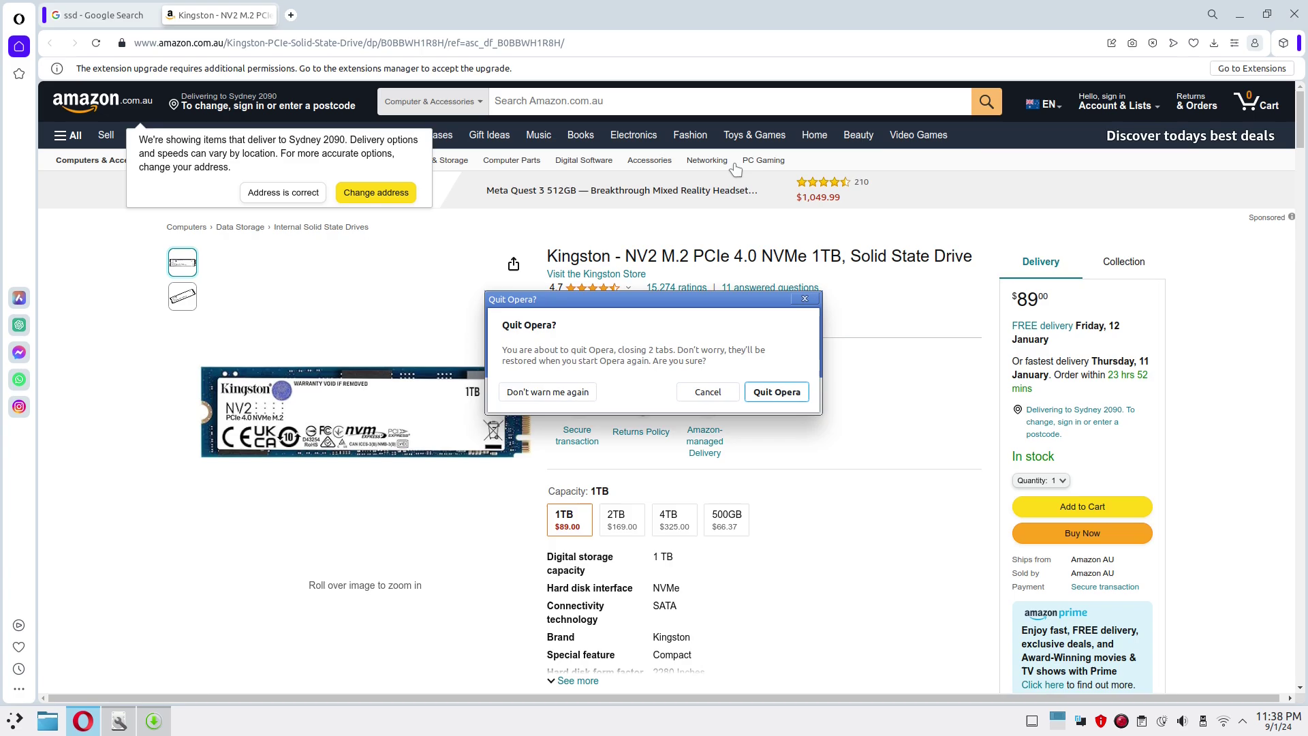
click(775, 390)
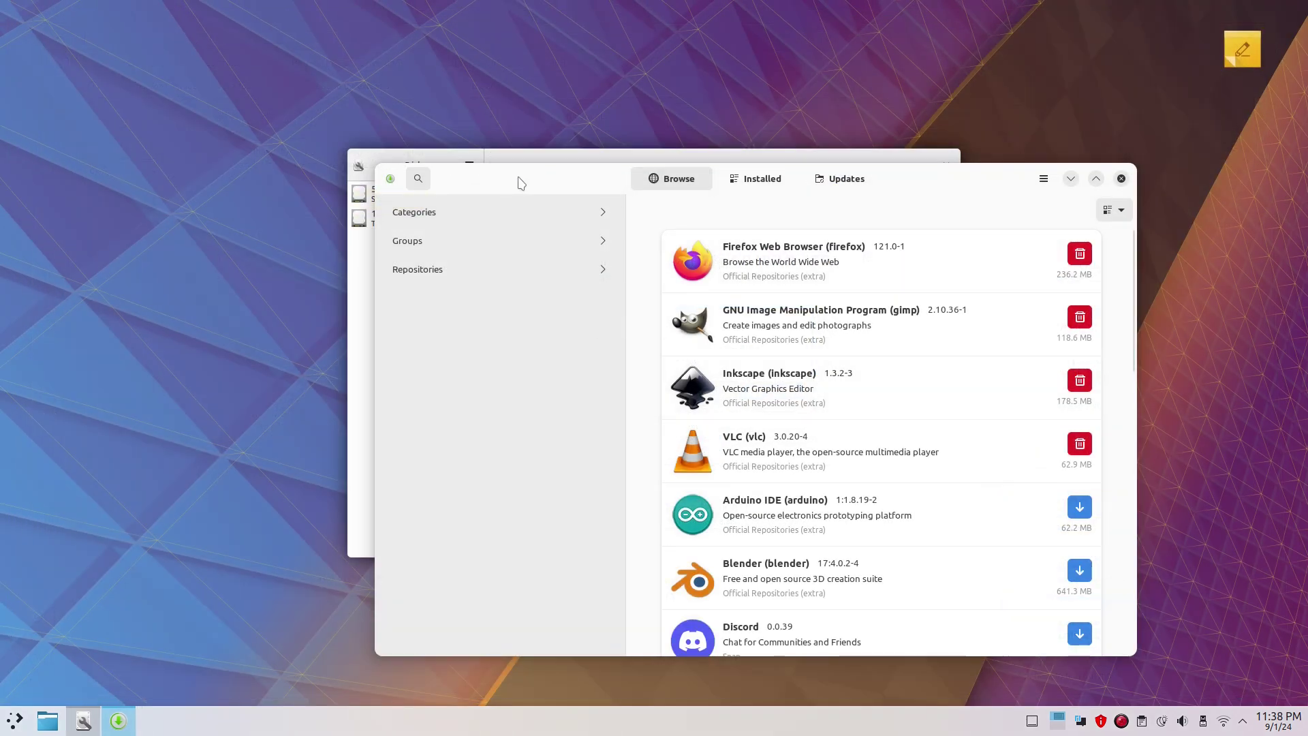
drag(522, 183, 441, 192)
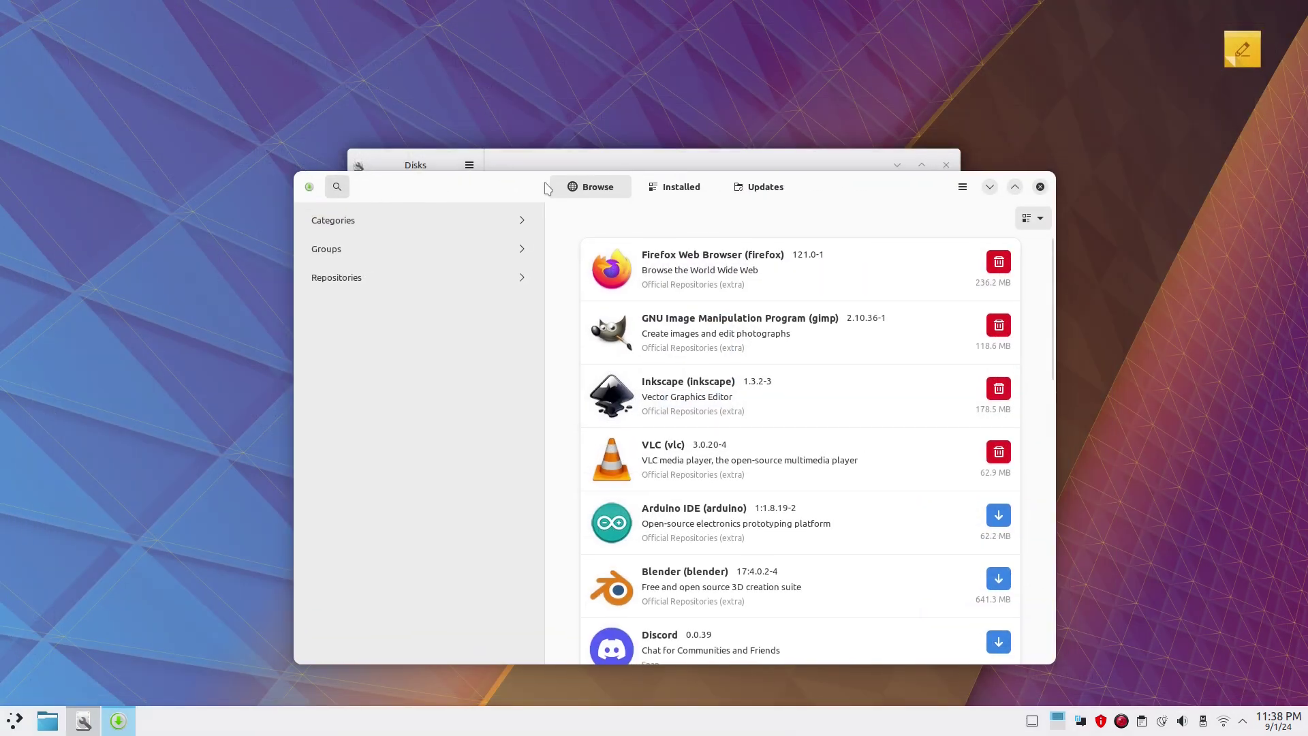
- Search 'gn' to confirm Disks (gnome-disk-utility 45.1-1) is installed, then close the software centre
click(336, 187)
text(gnome disk)
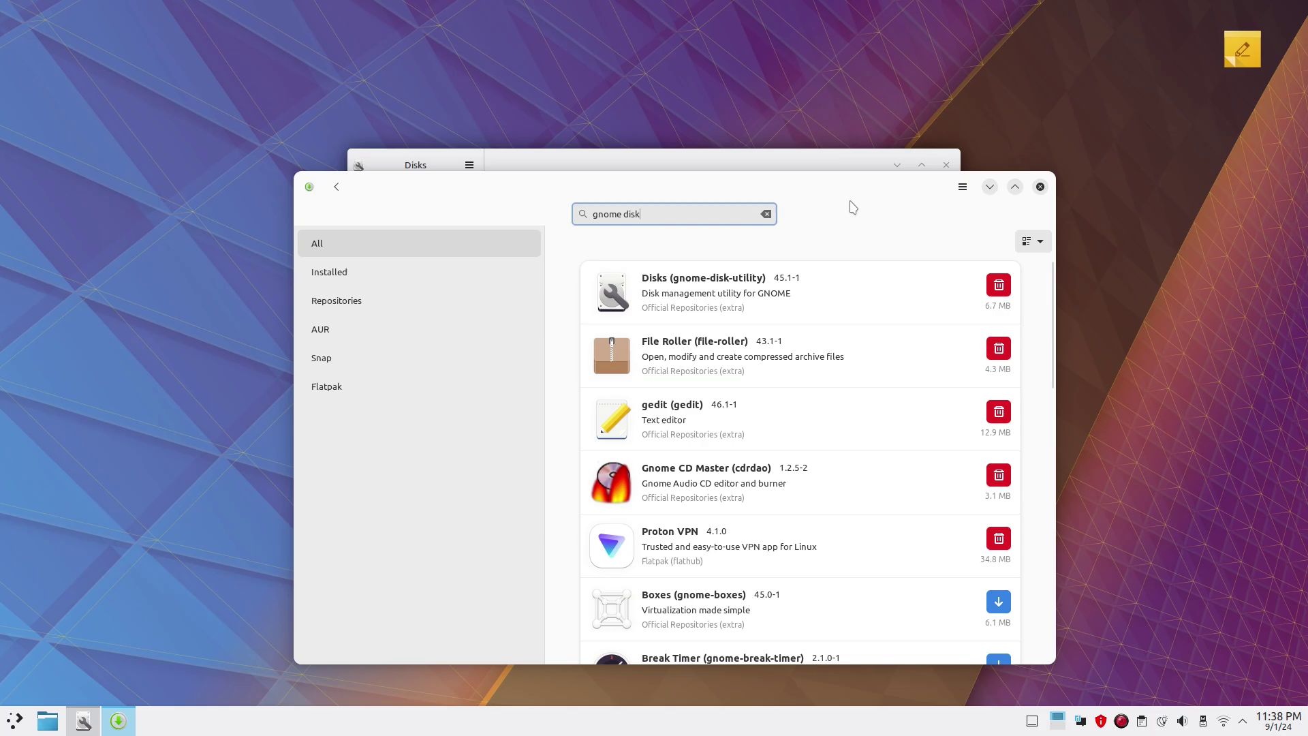
drag(850, 204, 711, 180)
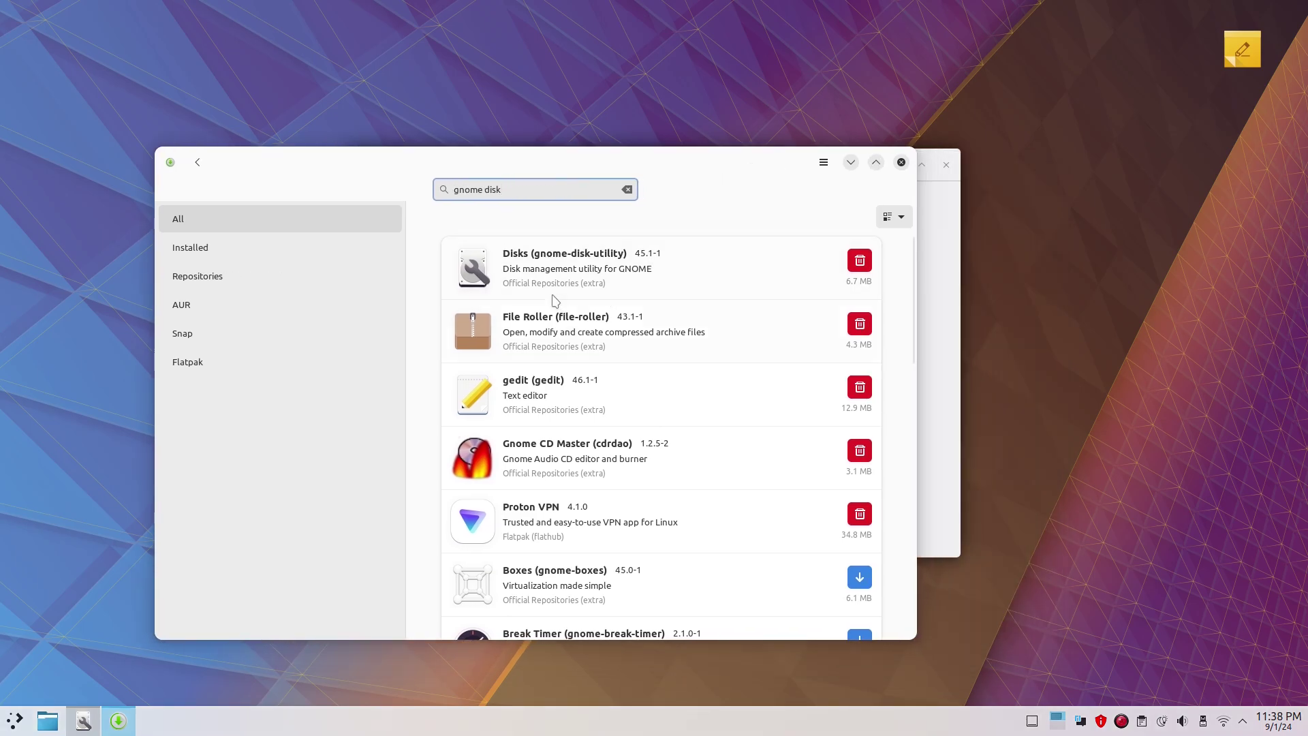
click(587, 279)
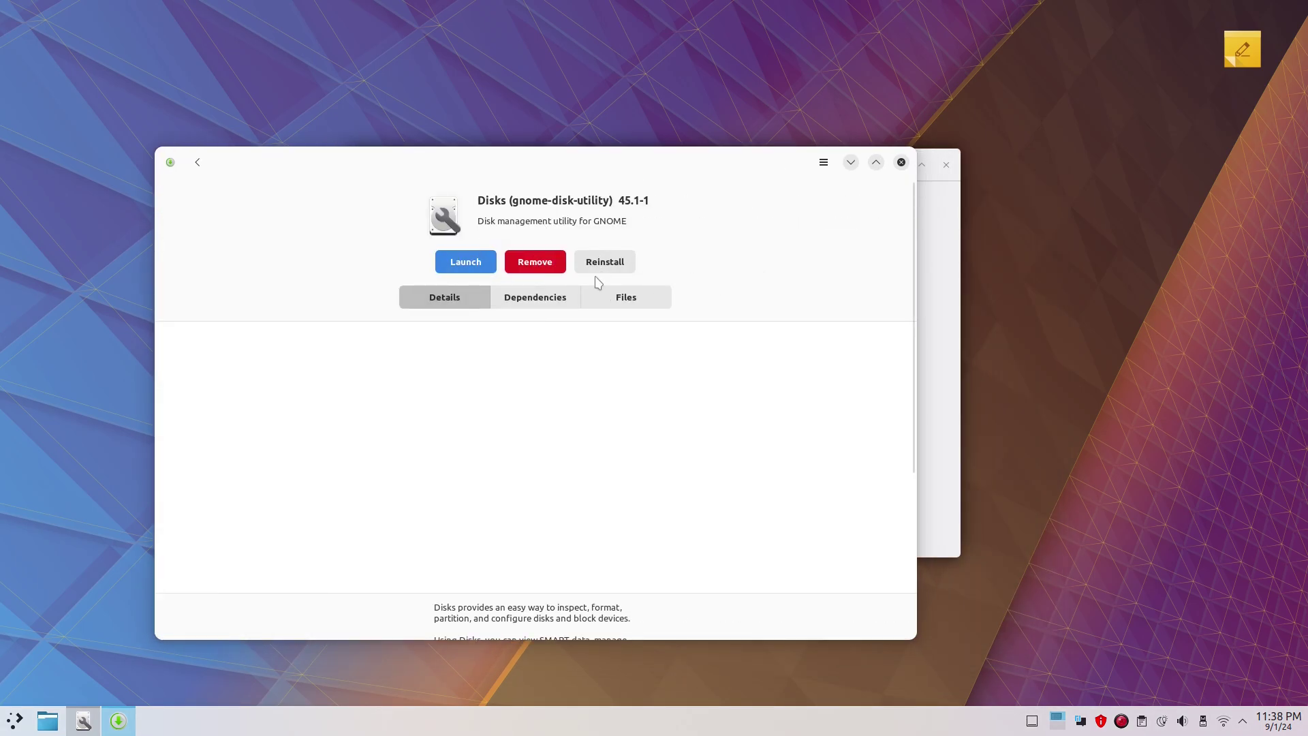
click(900, 164)
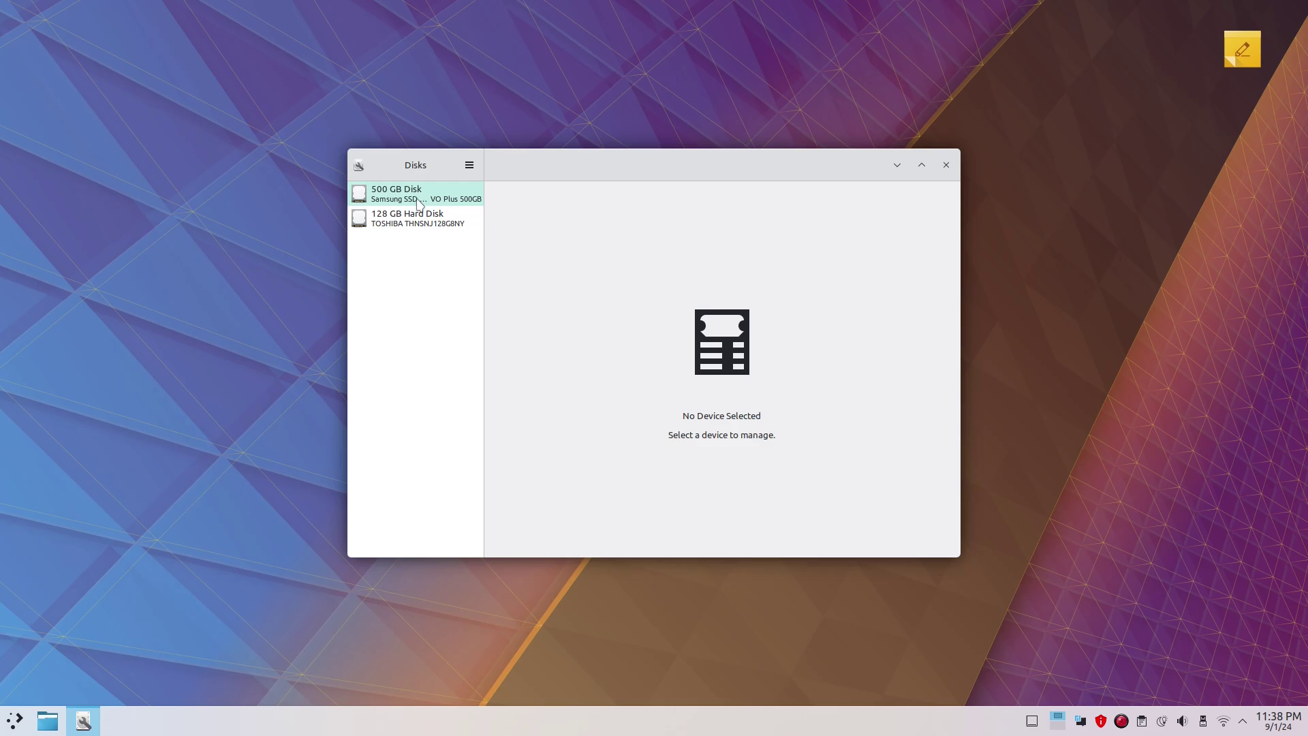
- Show the 500 GB disk's partitions and select 'Samsung SSD 970 EVO' in the model name
click(418, 203)
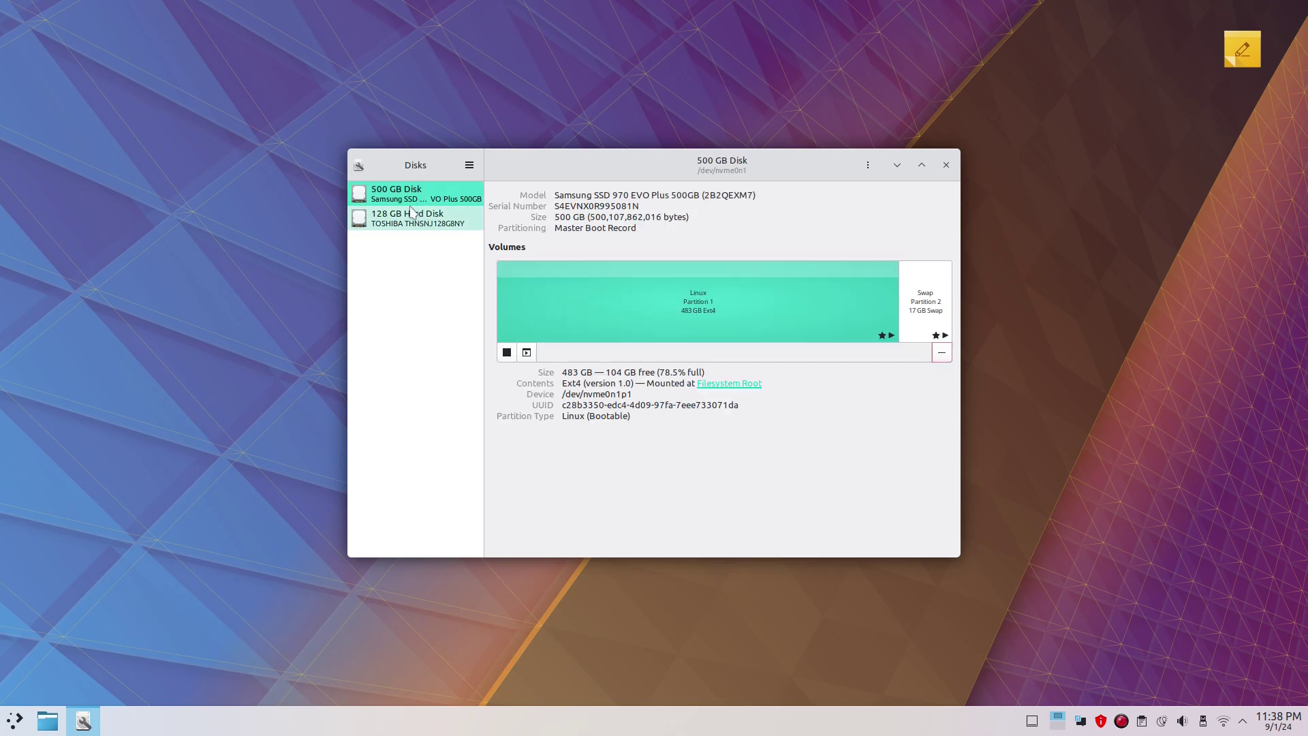
double_click(578, 198)
drag(593, 196, 690, 194)
- Select '500GB' in the model name and launch System Monitor from the launcher
double_click(679, 197)
key(super)
click(392, 439)
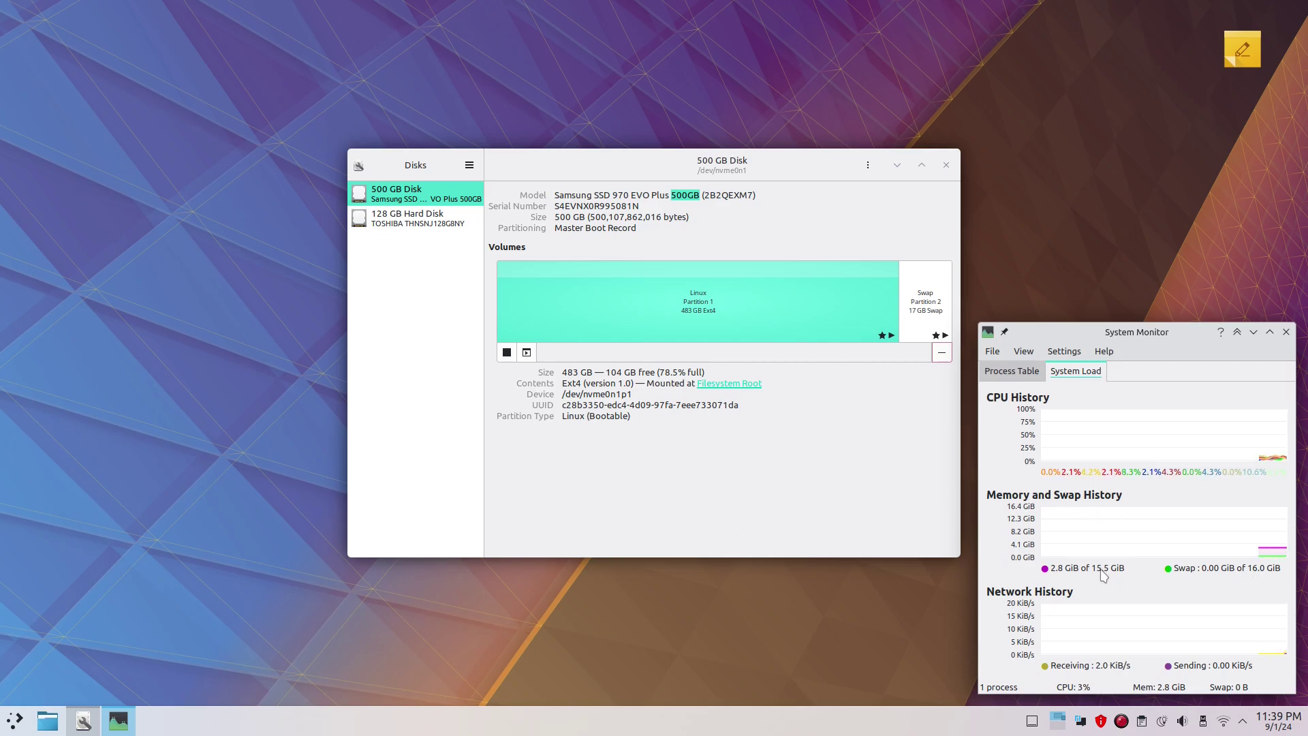
- Inspect the 17 GB swap partition, Active at /dev/nvme0n1p2, after comparing the Linux partition
click(933, 317)
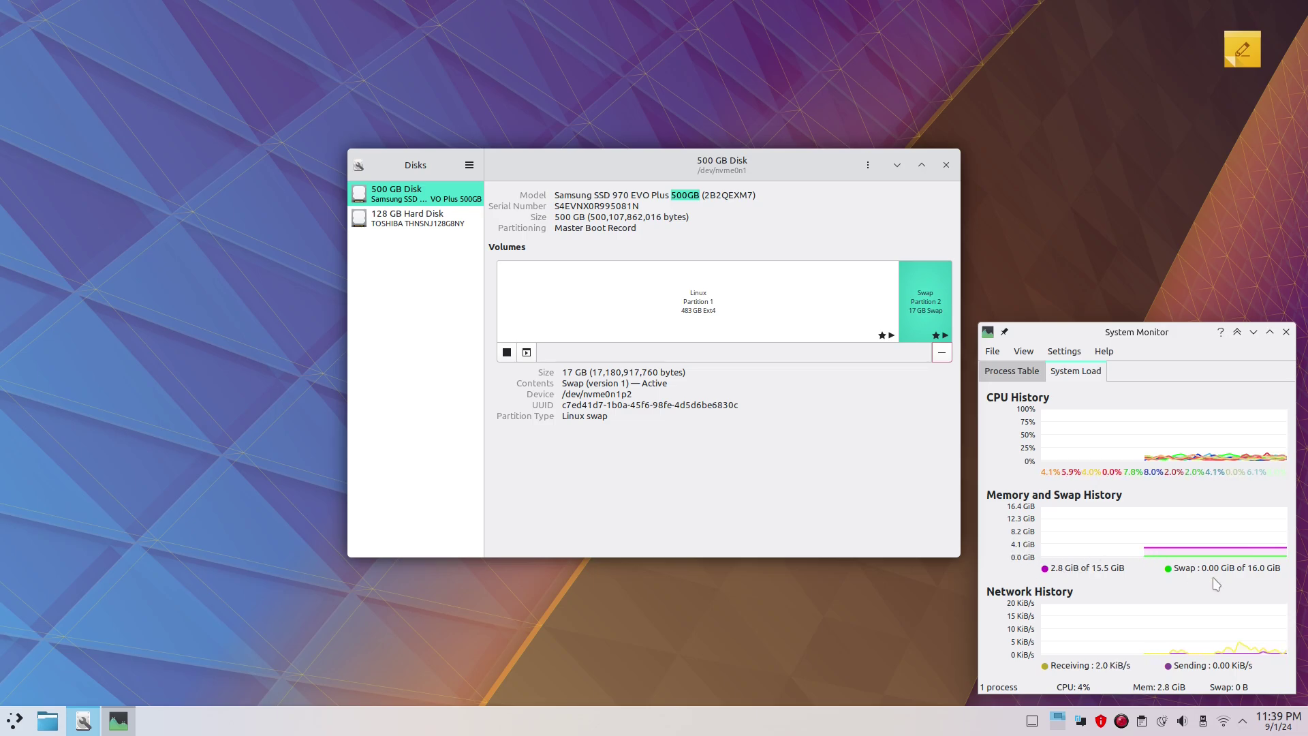
click(727, 315)
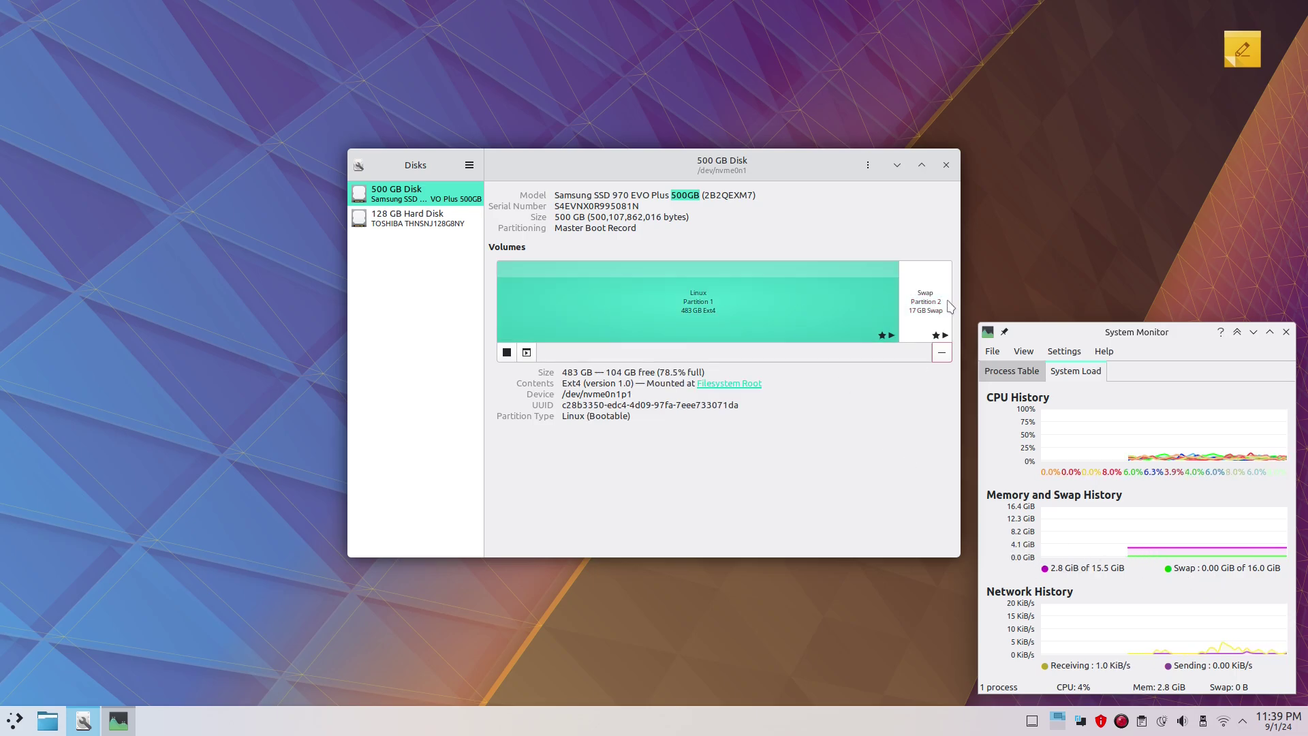
click(949, 307)
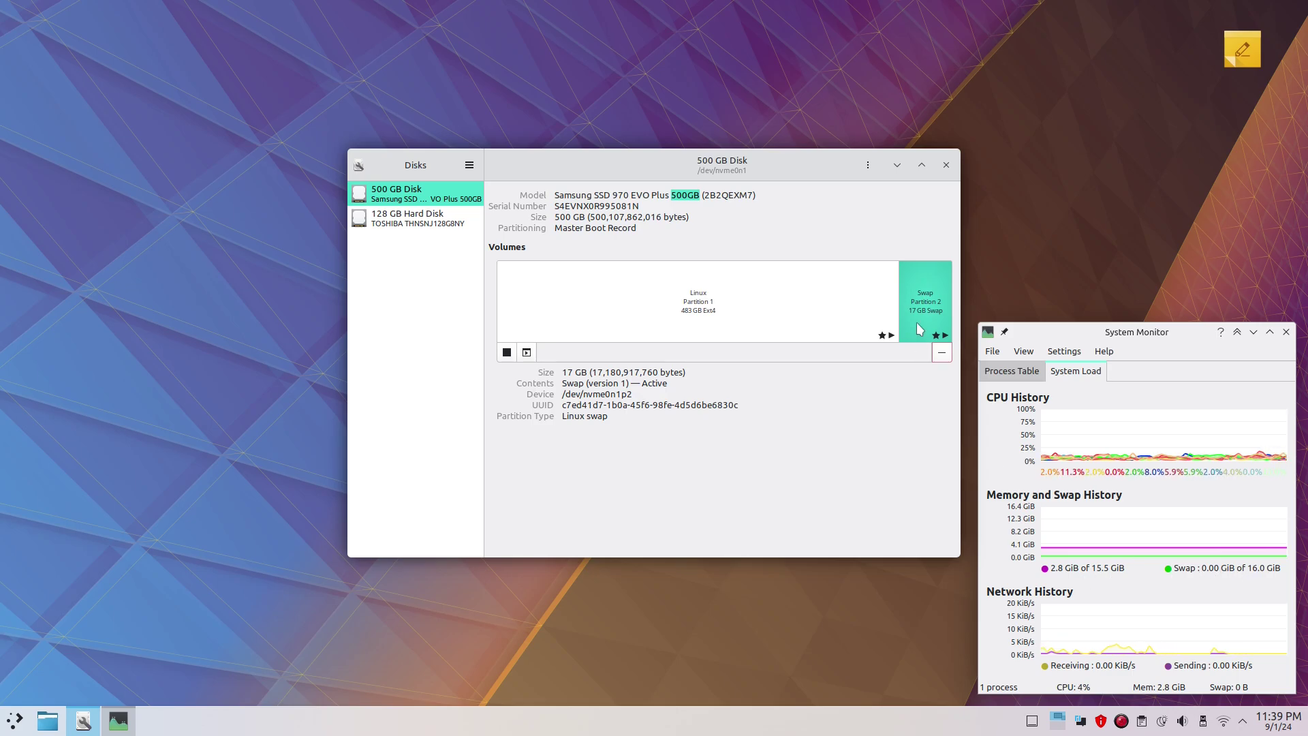
double_click(598, 193)
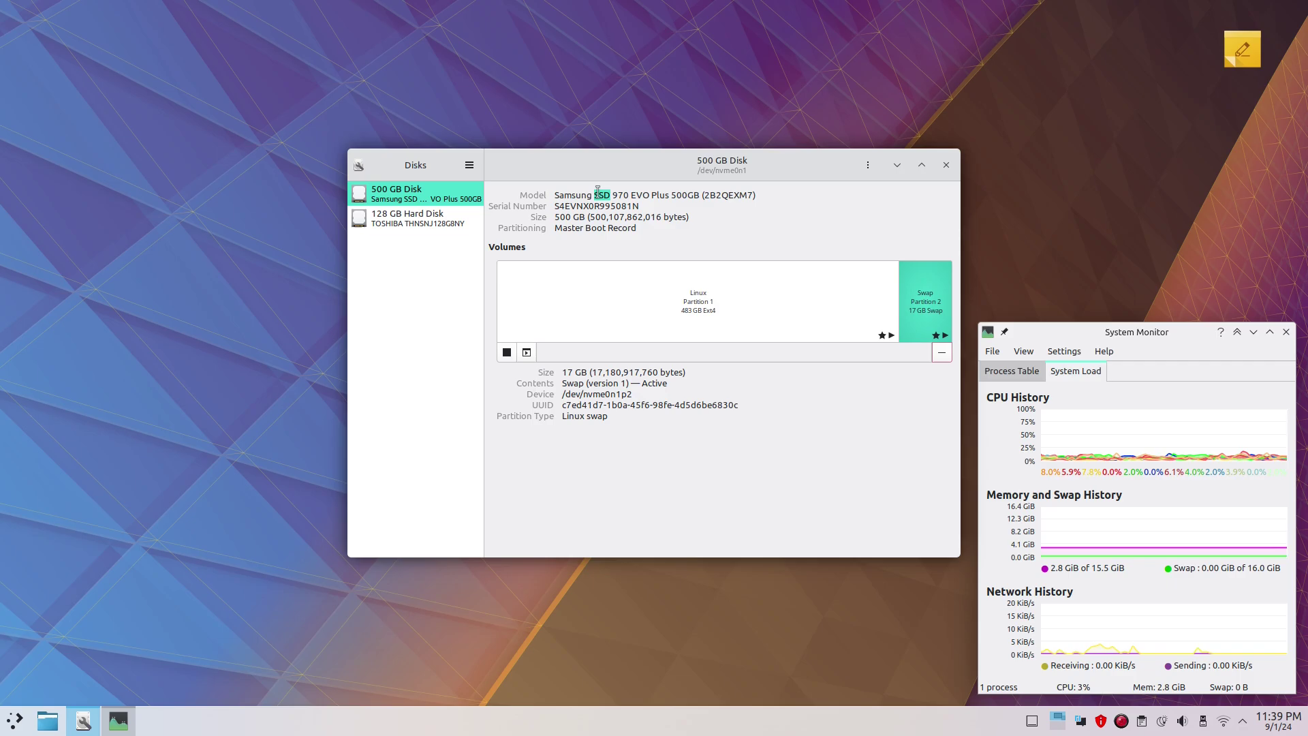
- Select the 128 GB Toshiba hard disk to view its unmounted NTFS partition /dev/sda1
click(402, 220)
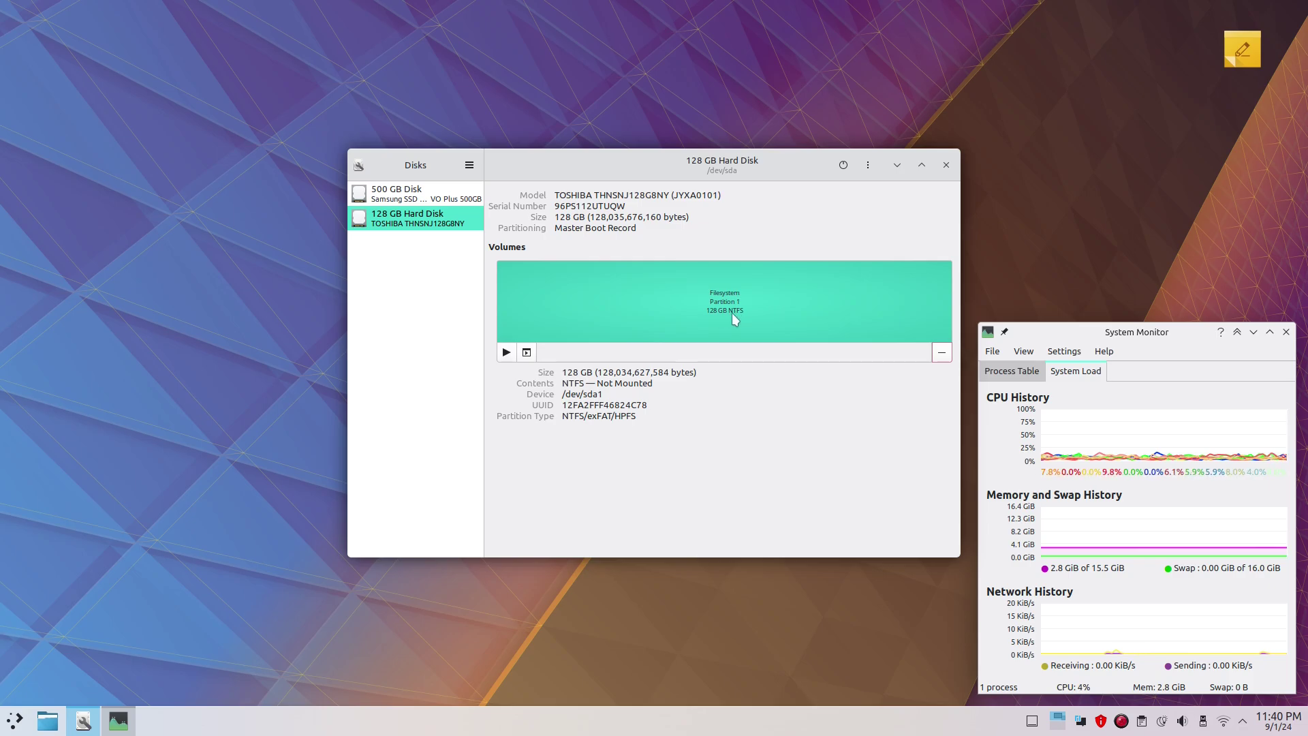
- Format the 128 GB /dev/sda1 partition as a Linux Swap Partition via Format Partition > Other
click(526, 353)
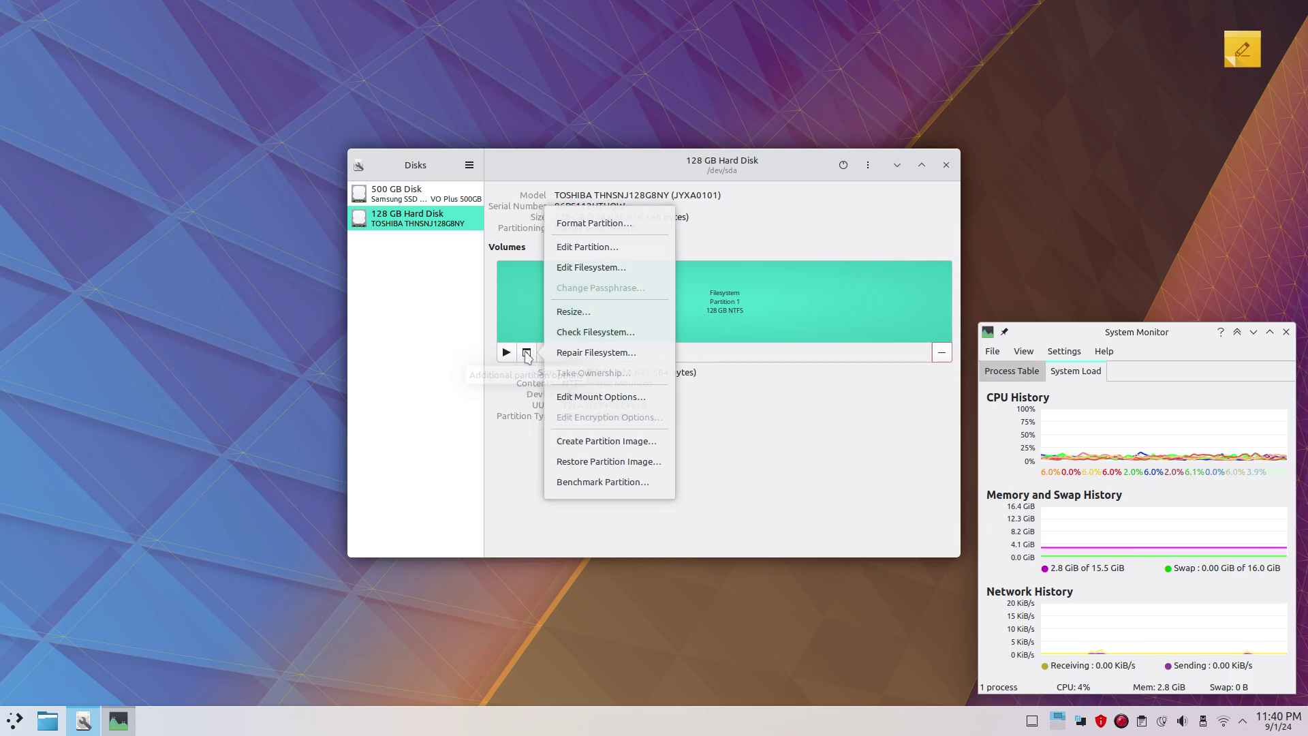
click(630, 228)
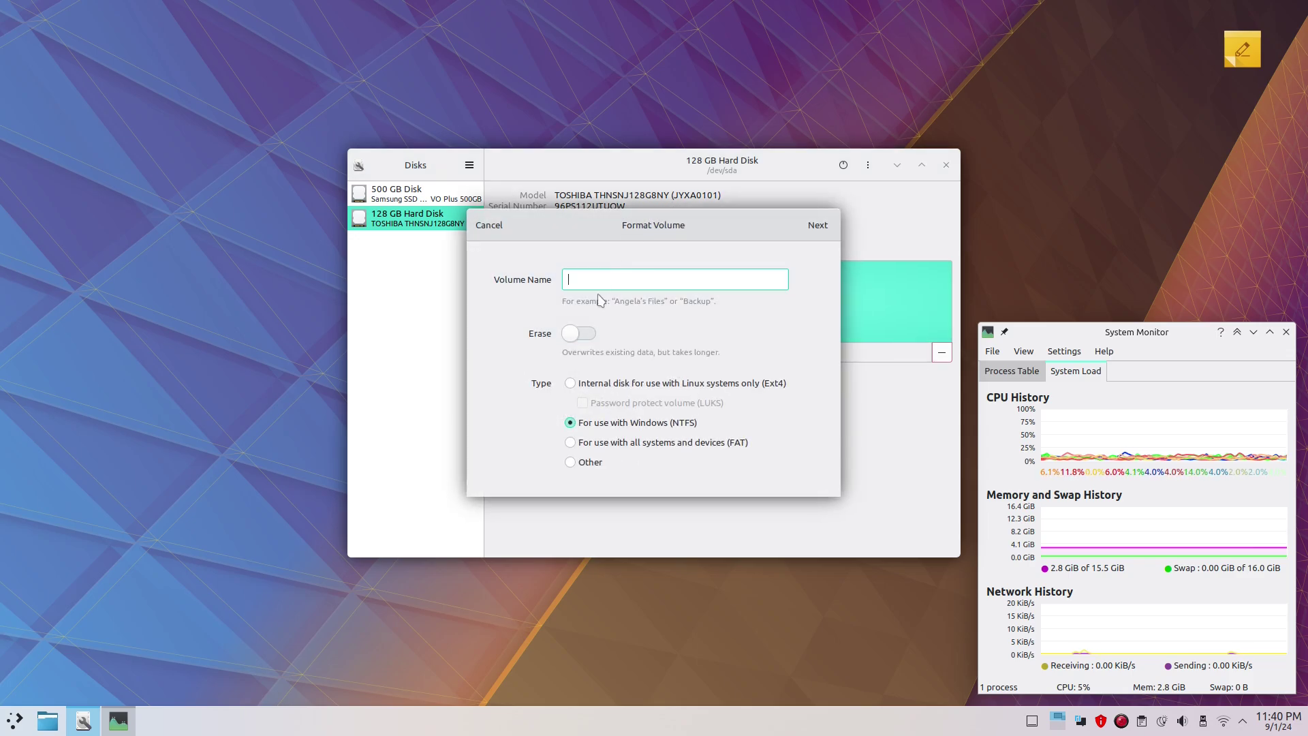
click(584, 462)
click(816, 225)
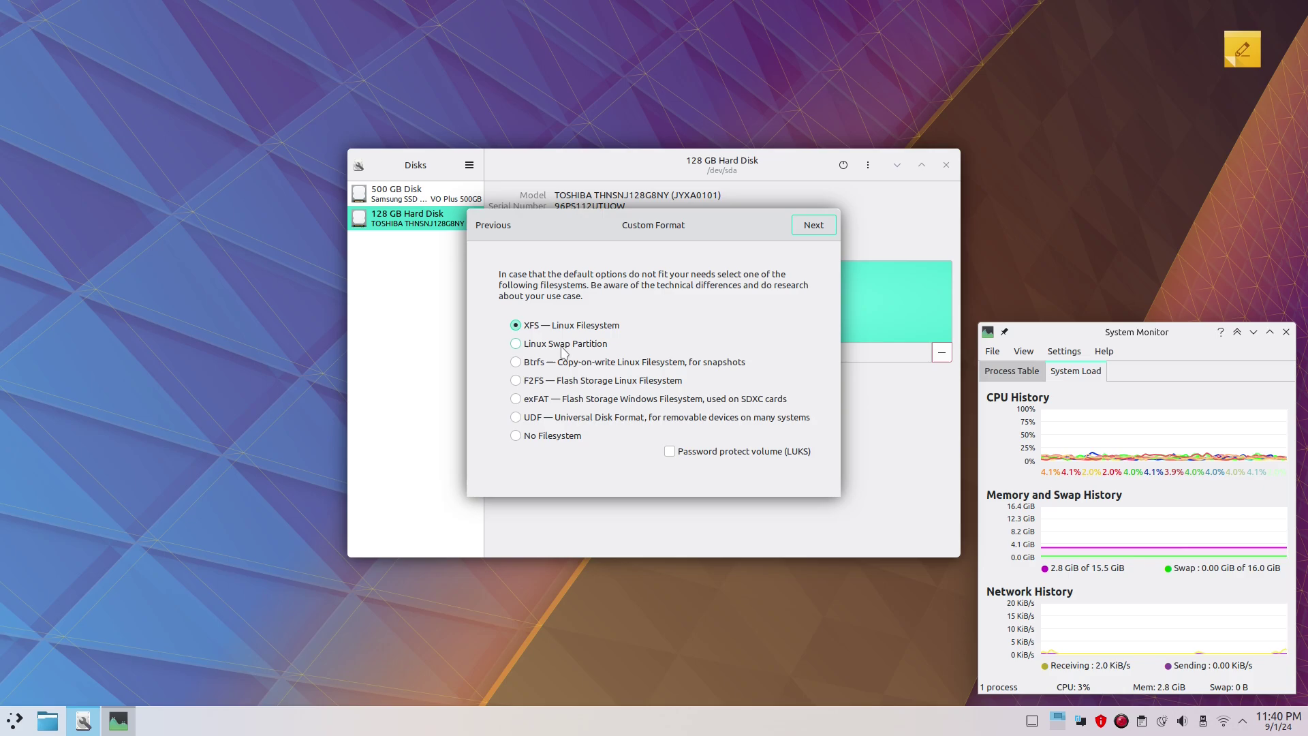
click(563, 352)
click(814, 225)
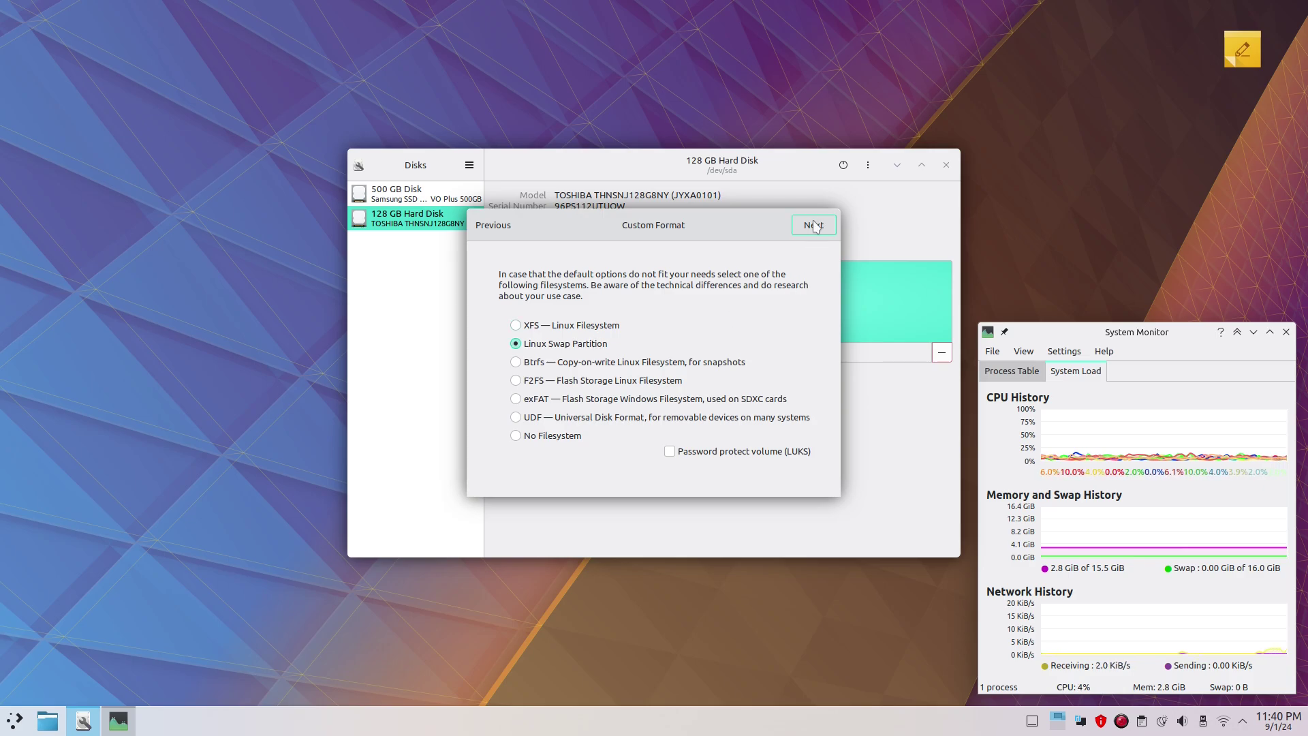
click(816, 225)
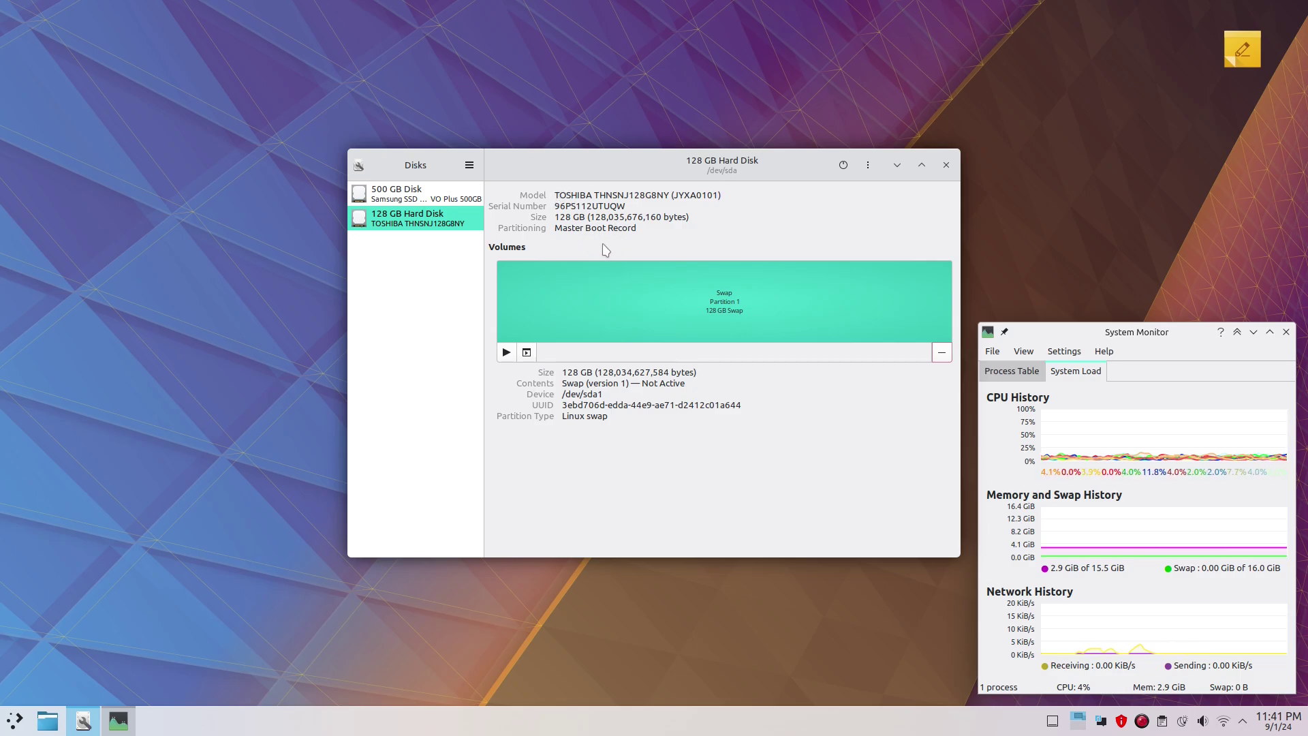
- Activate the 128 GB swap partition on /dev/sda1 so it reads Active
double_click(563, 216)
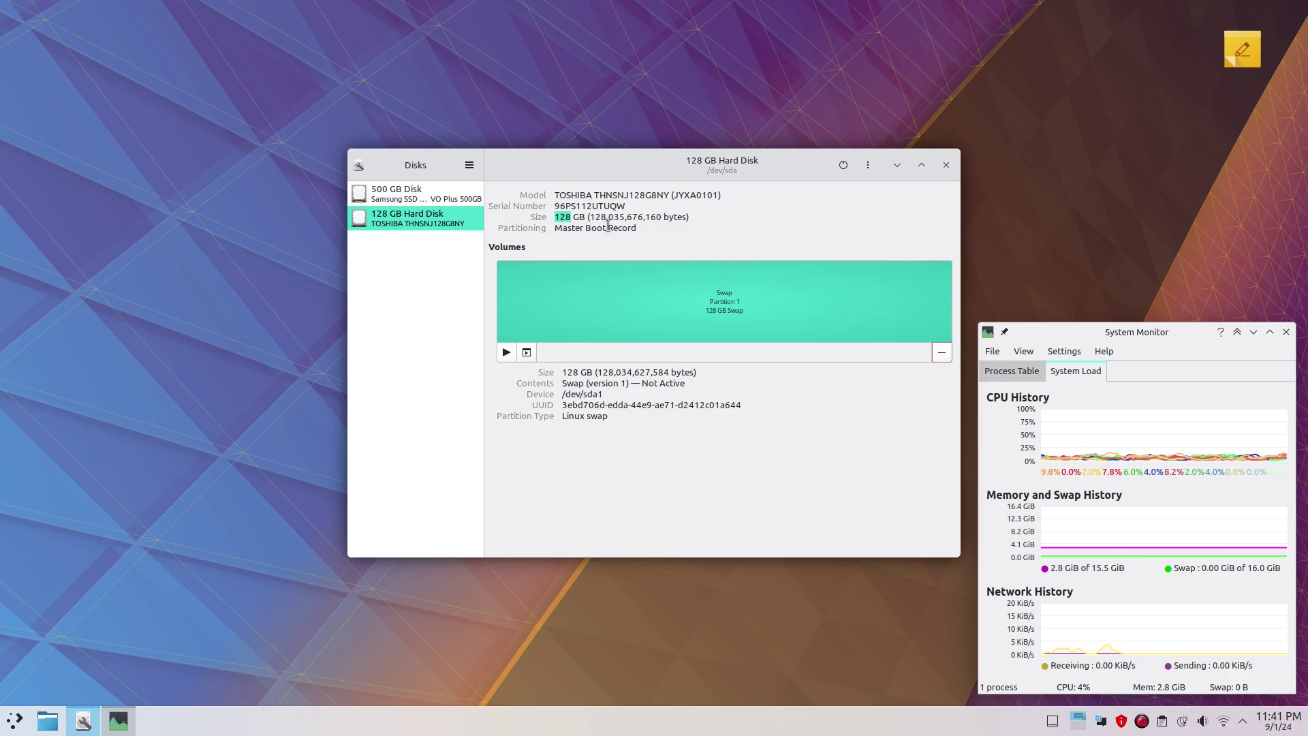
drag(626, 228, 607, 226)
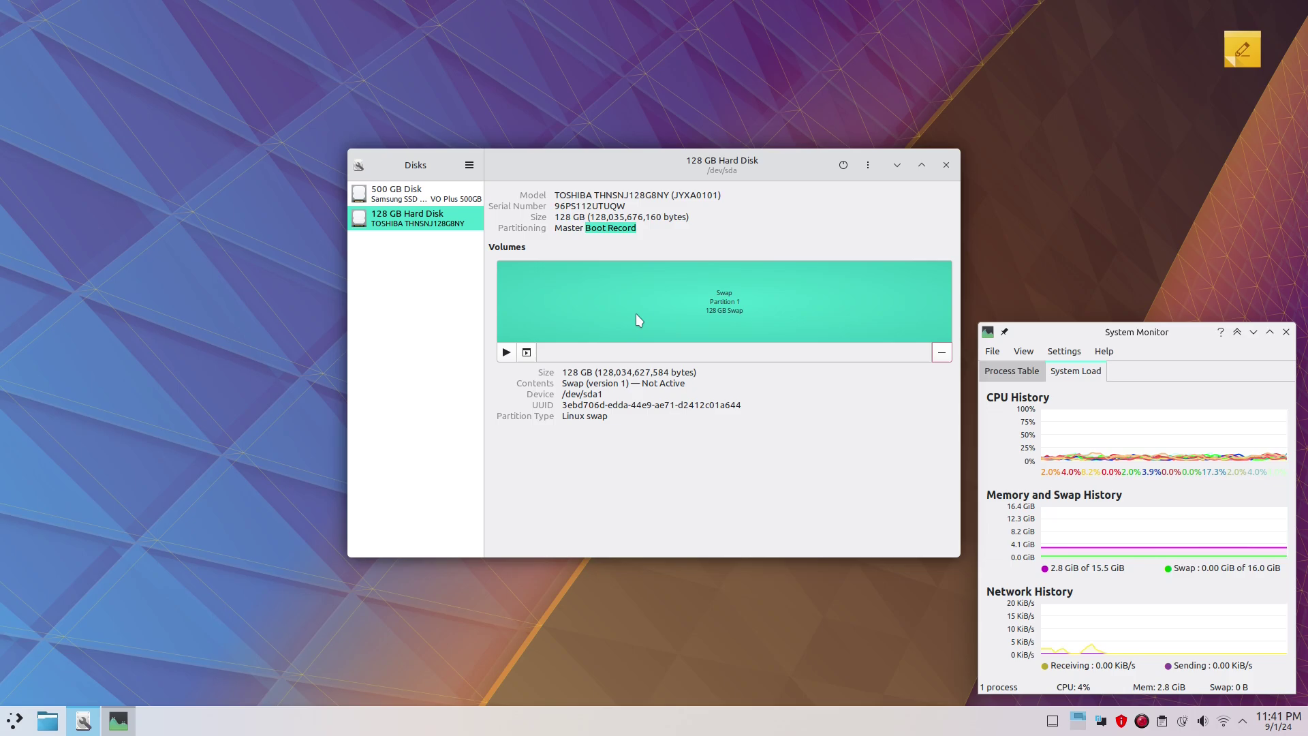
click(507, 352)
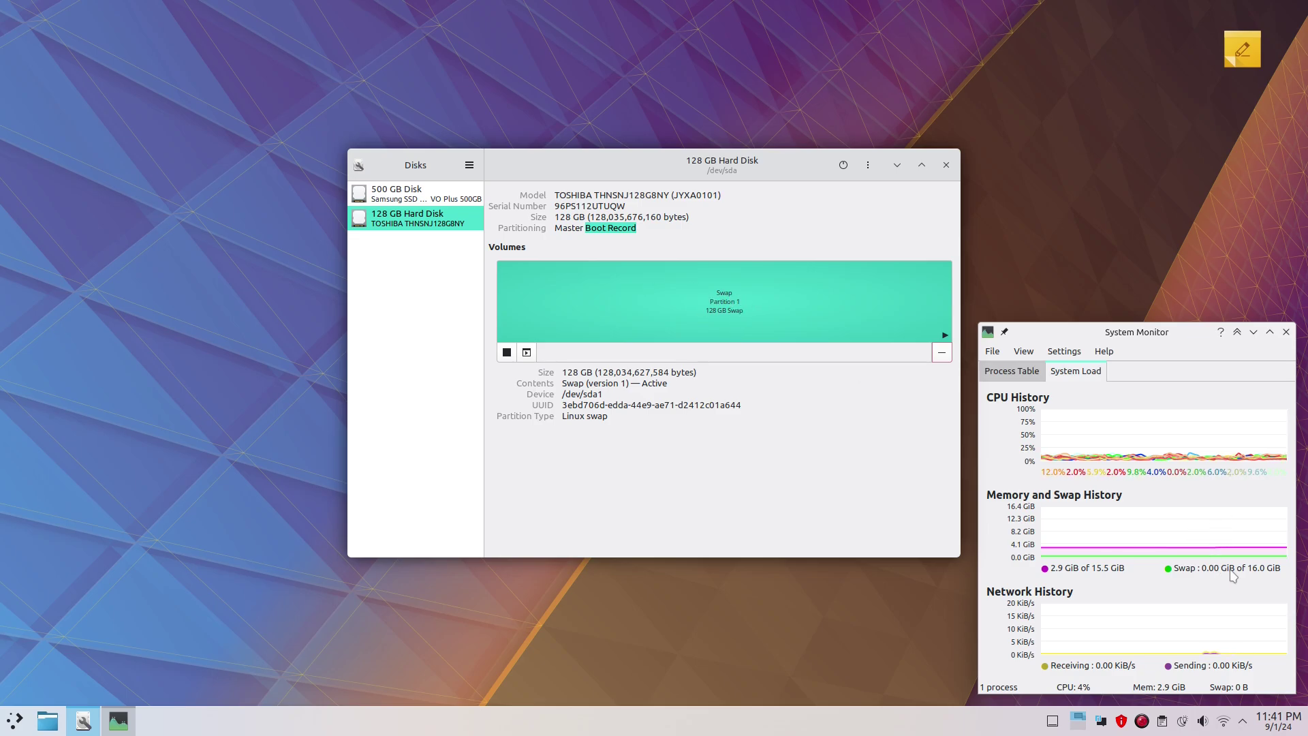
- Restart System Monitor from the launcher so it reads the new 135.2 GiB swap total
click(1286, 331)
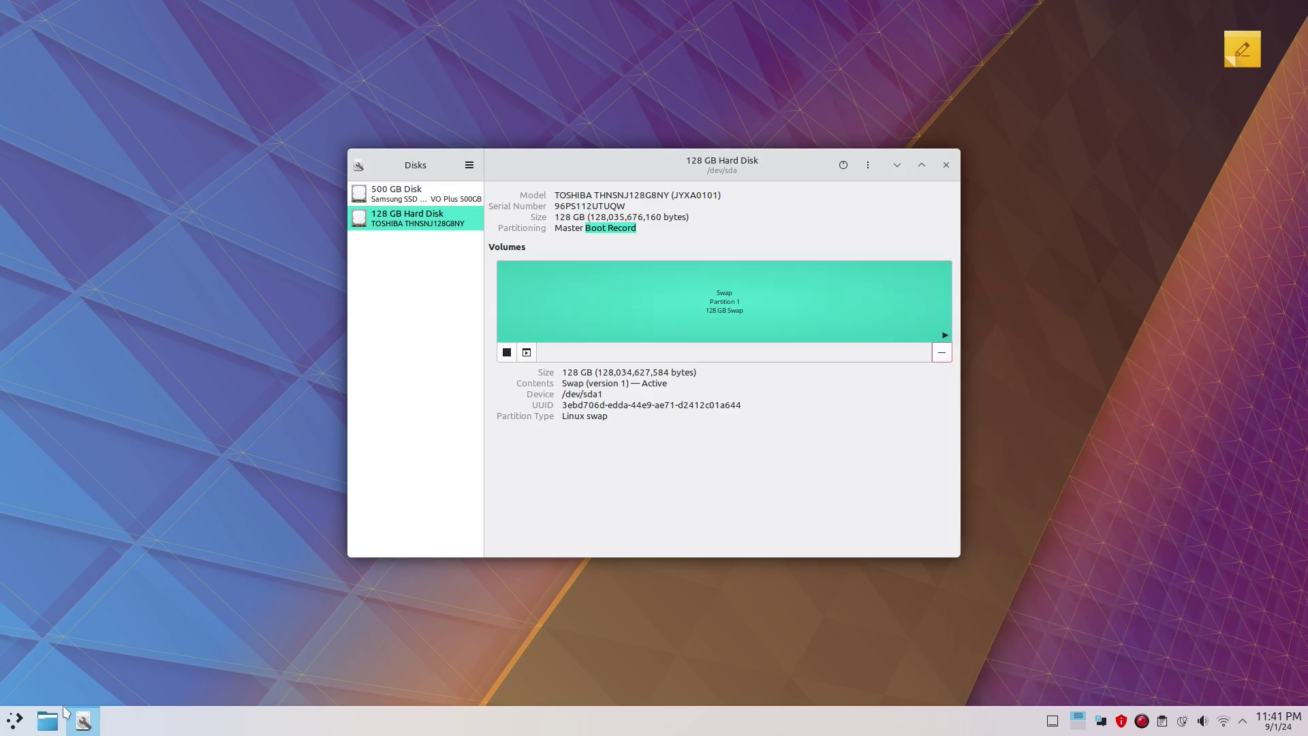
click(14, 720)
click(379, 438)
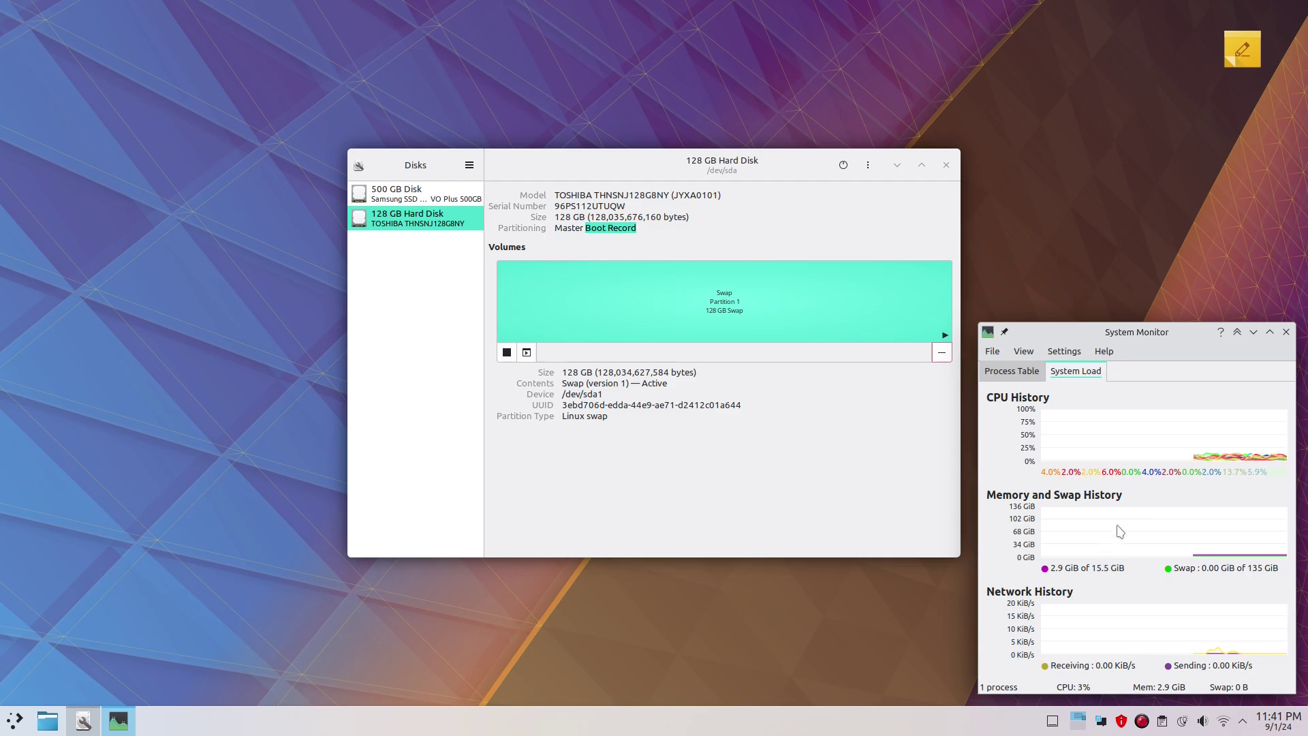
- Close Disks, then centre System Monitor on screen and enlarge its window
click(946, 165)
drag(1097, 337, 527, 143)
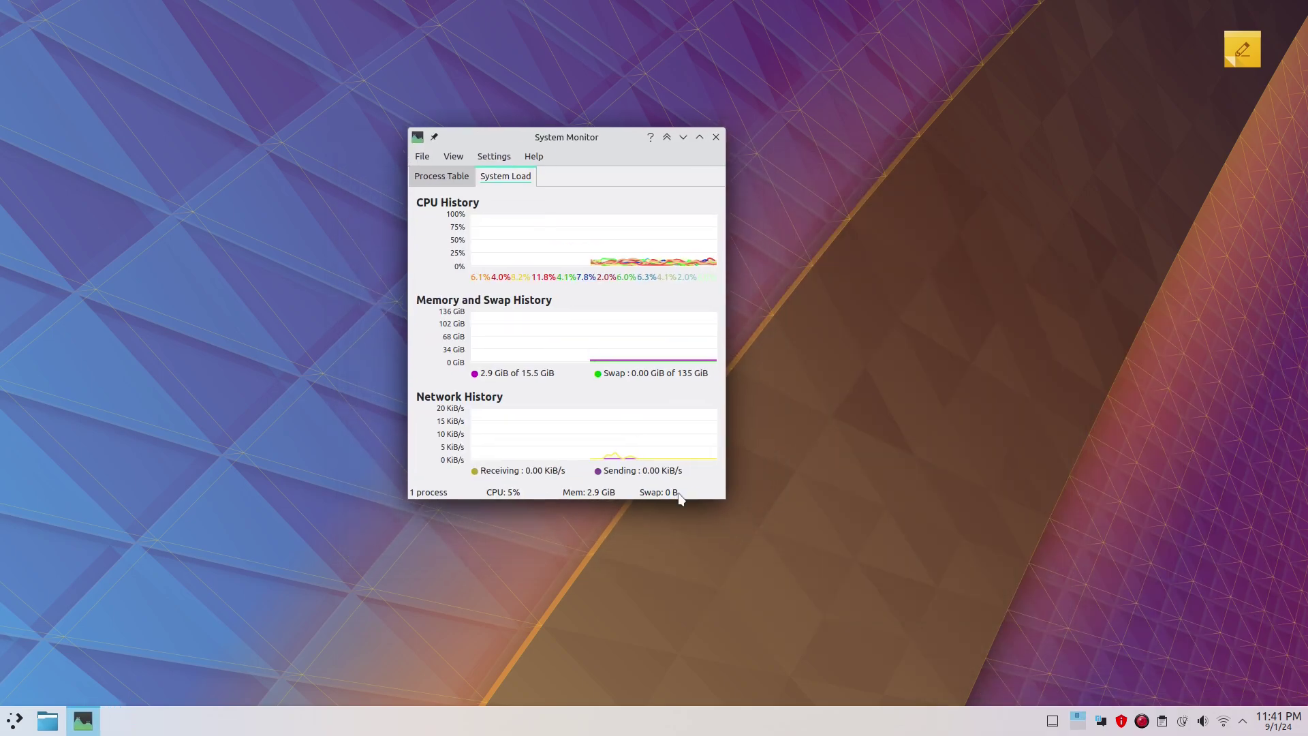
drag(725, 512, 972, 579)
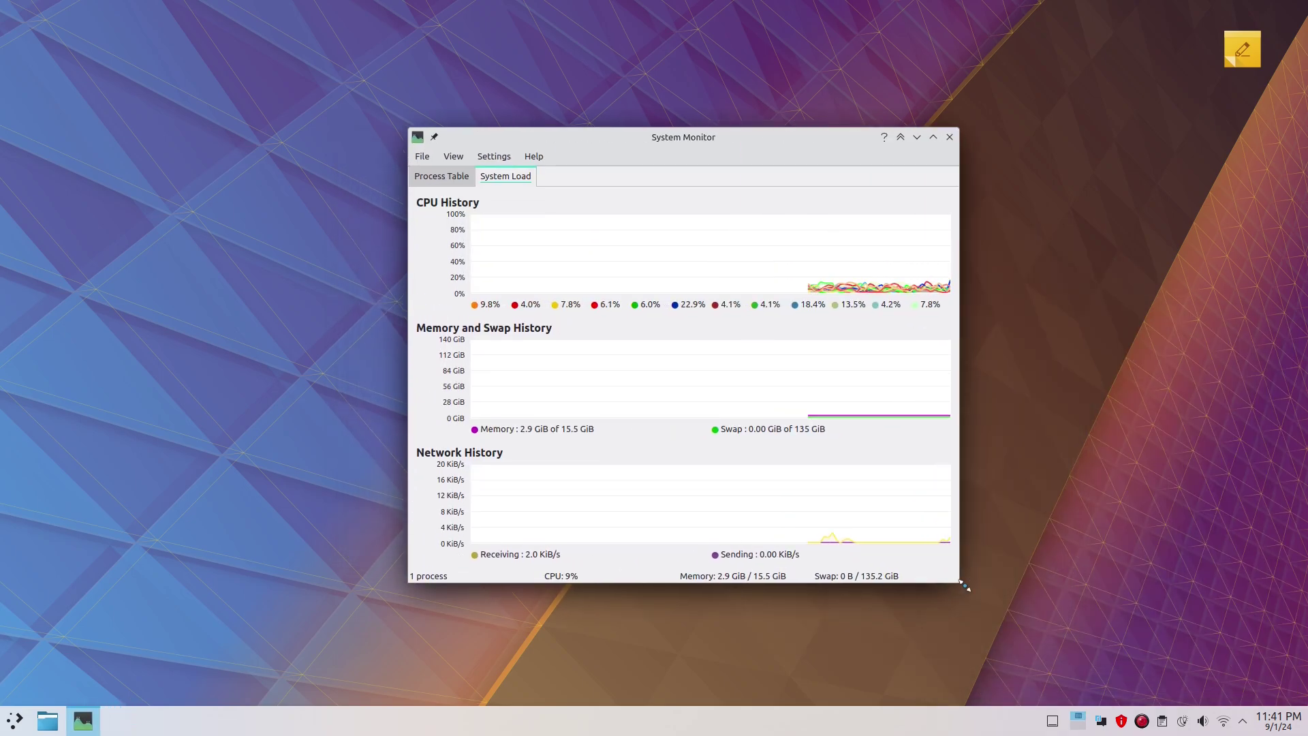